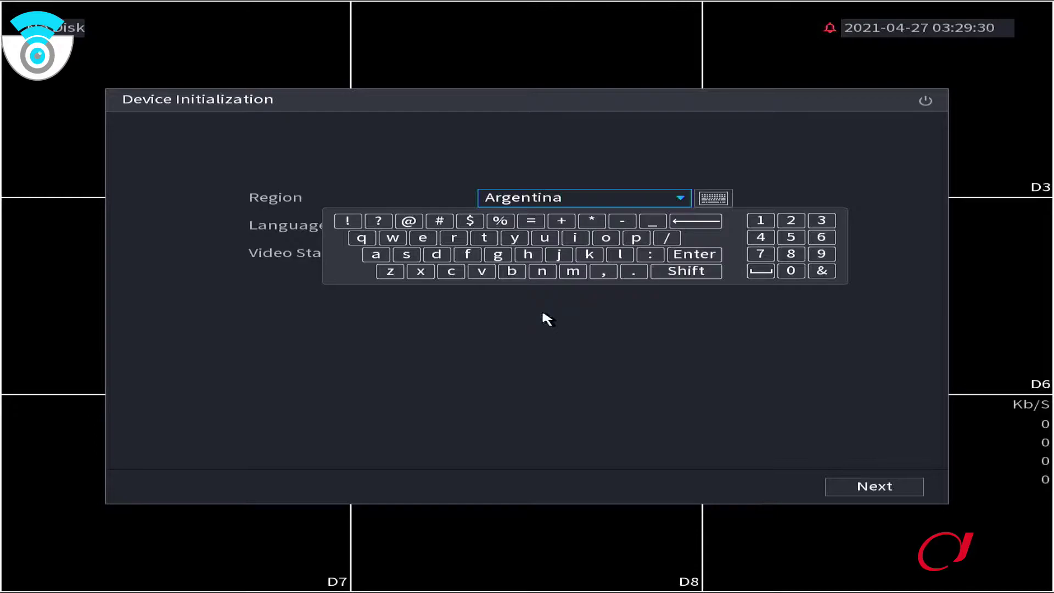
Keep Español(Latinoamérica) as language and PAL as video standard, and advance to the licence page
click(542, 313)
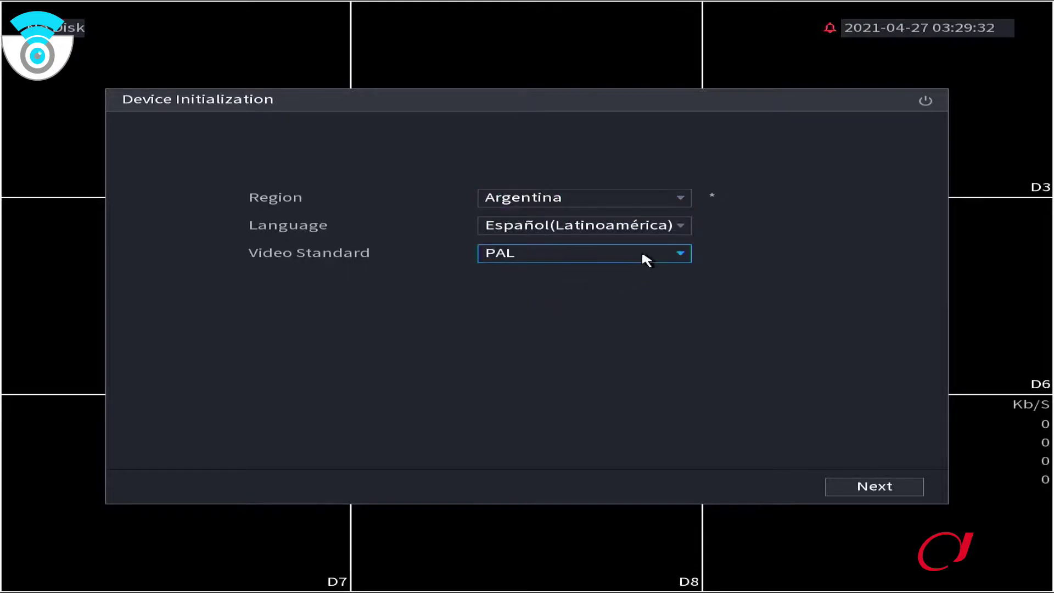
click(680, 227)
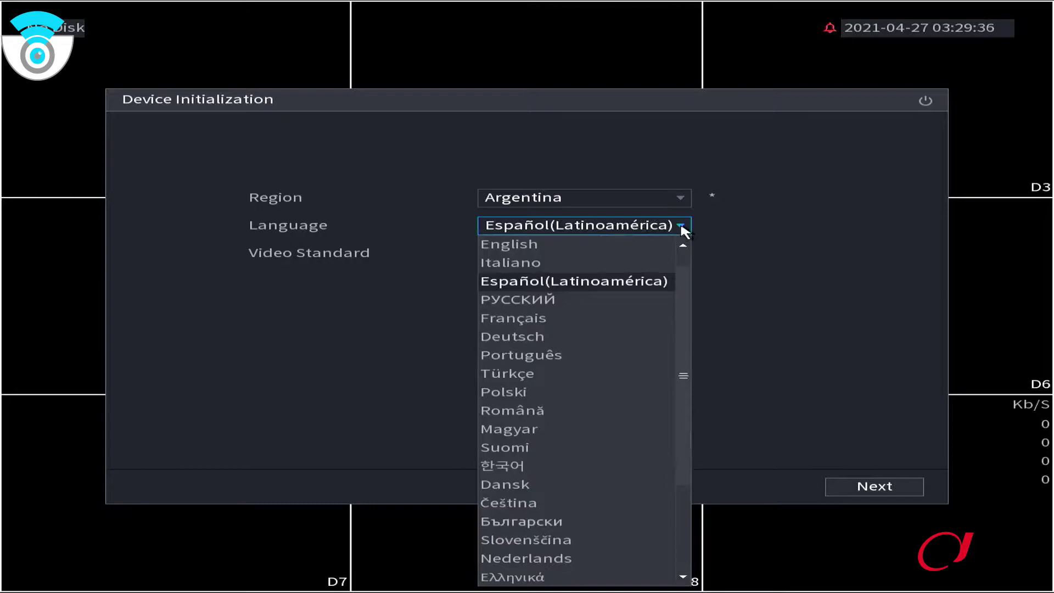
click(681, 227)
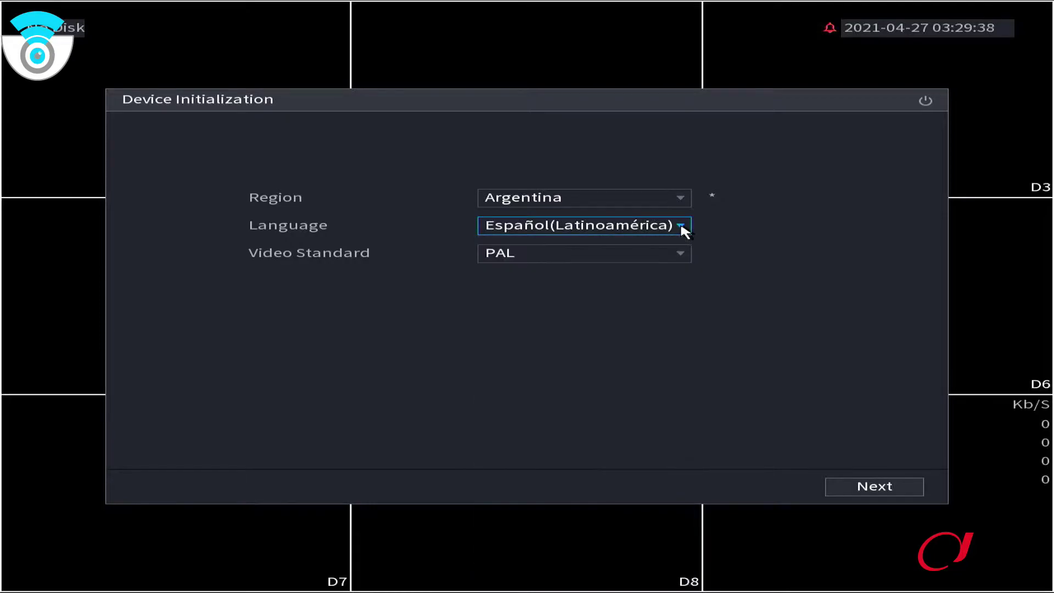
click(669, 260)
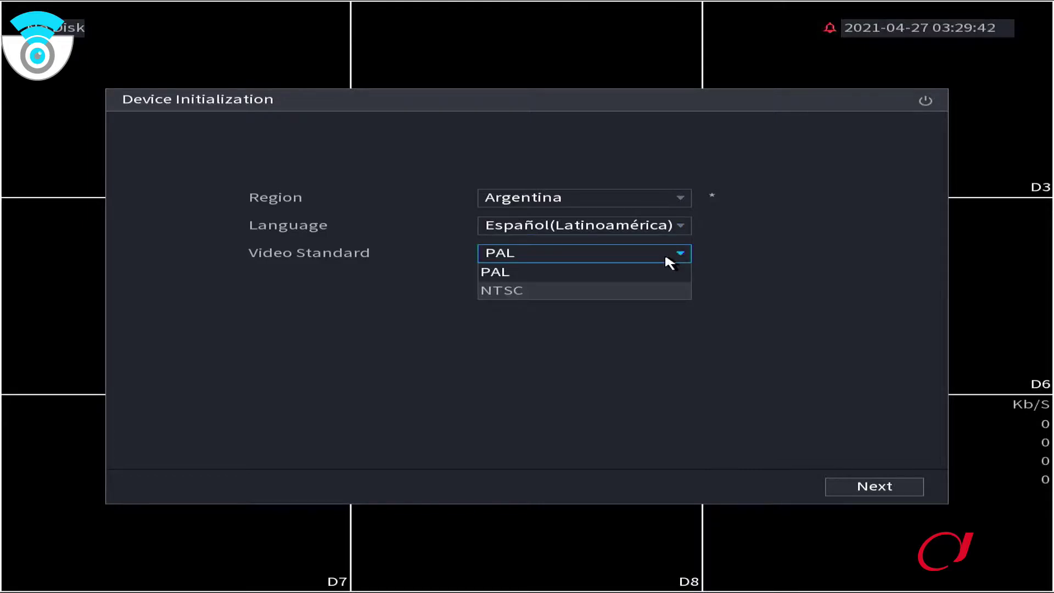
click(759, 256)
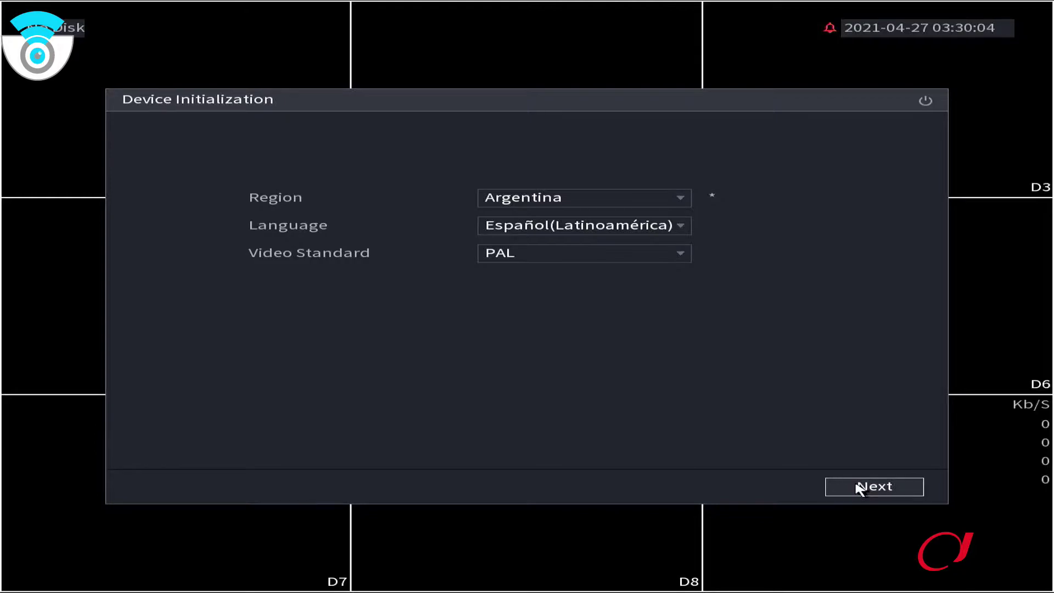
click(859, 487)
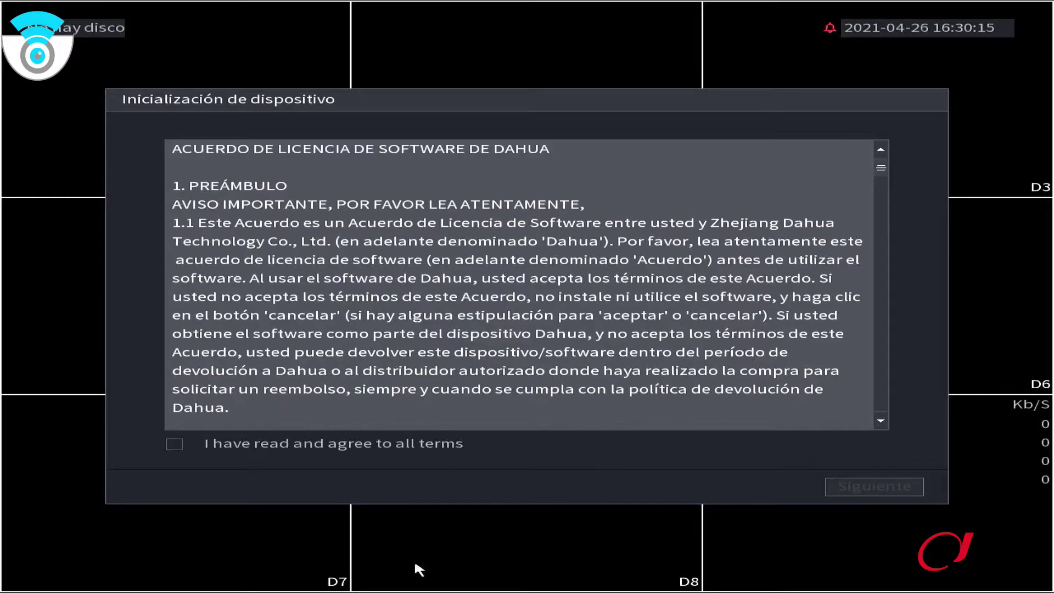
Accept the licence terms and keep the UTC-03:00 Ciudad de Buenos Aires time zone and date
click(174, 443)
click(876, 489)
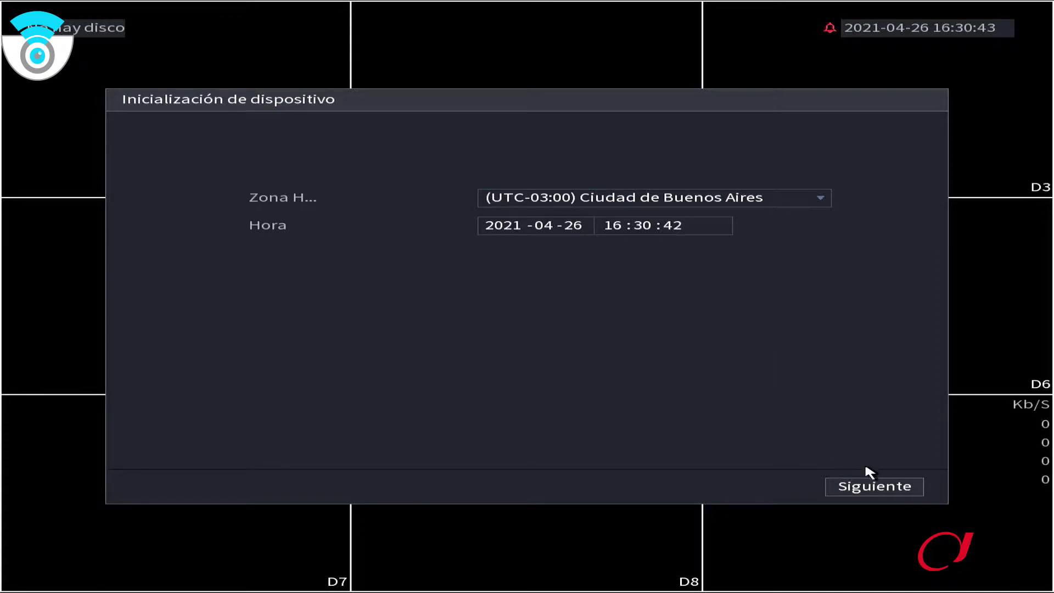
click(888, 483)
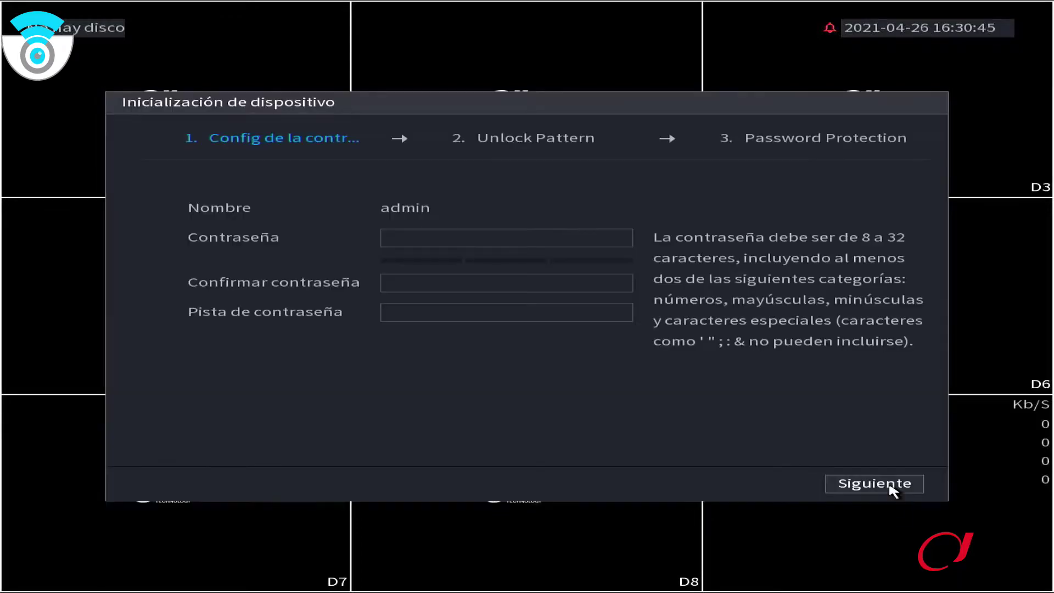
Enter and confirm the new admin password, then continue to the unlock pattern step
click(475, 237)
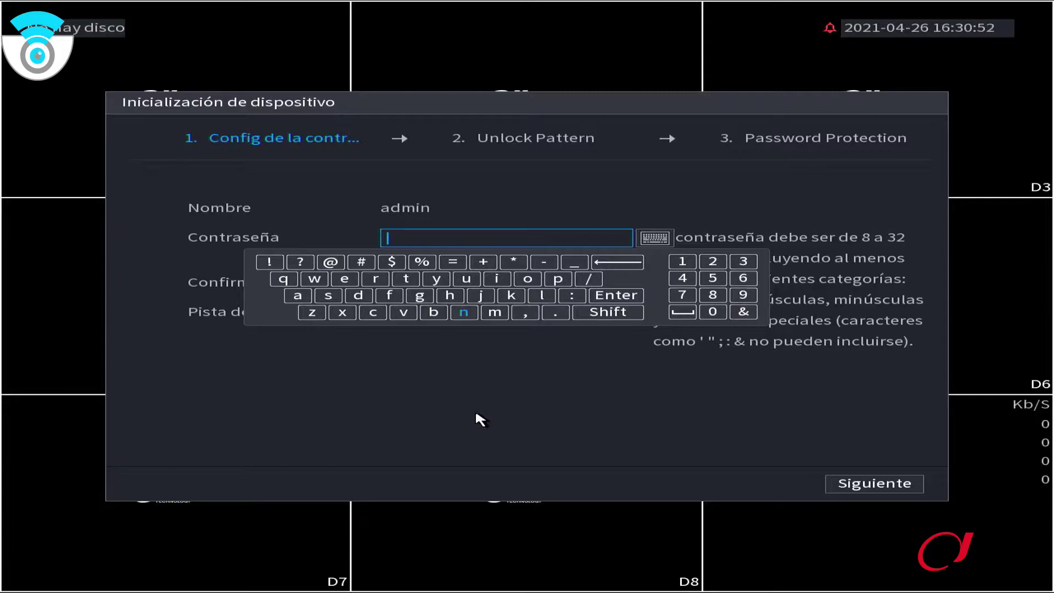
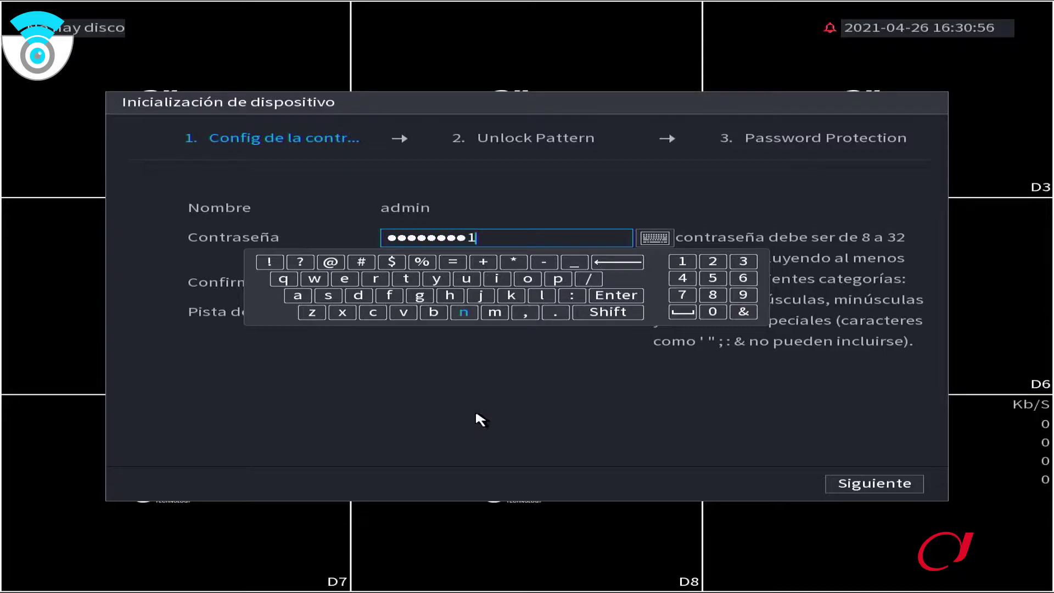
key(Return)
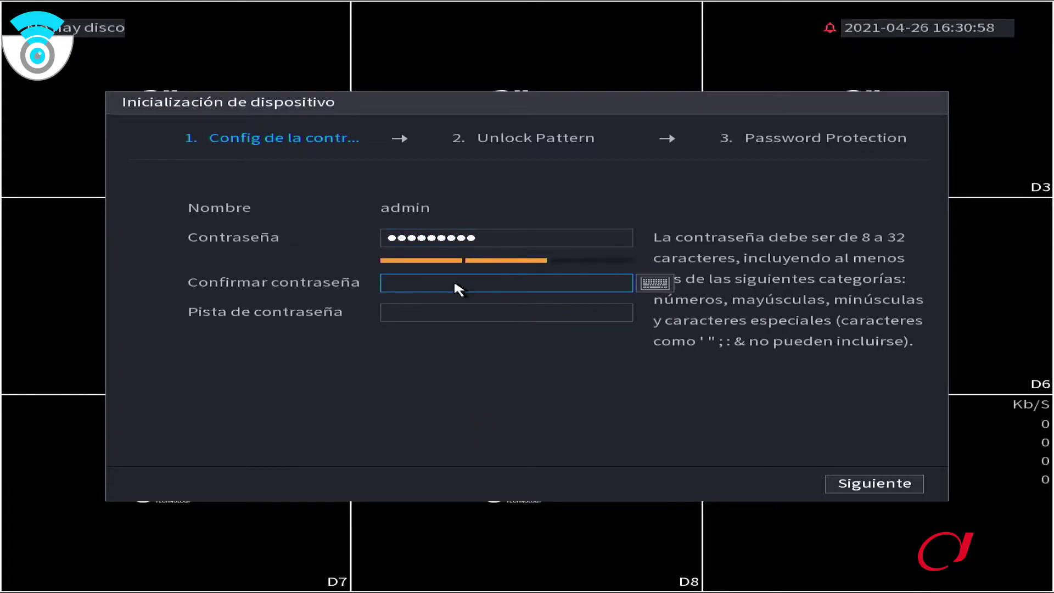
click(453, 279)
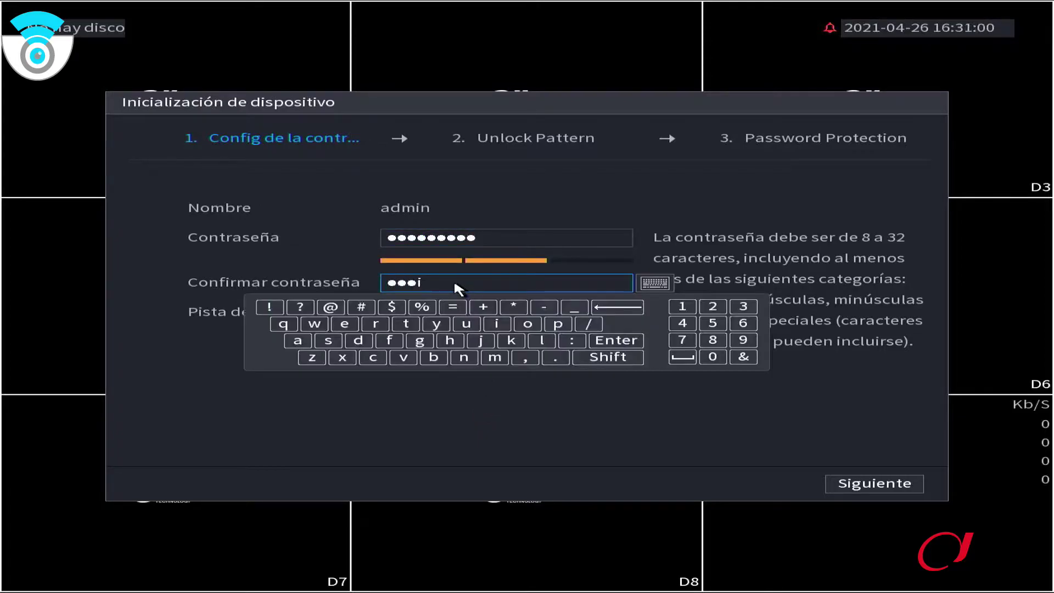
key(Return)
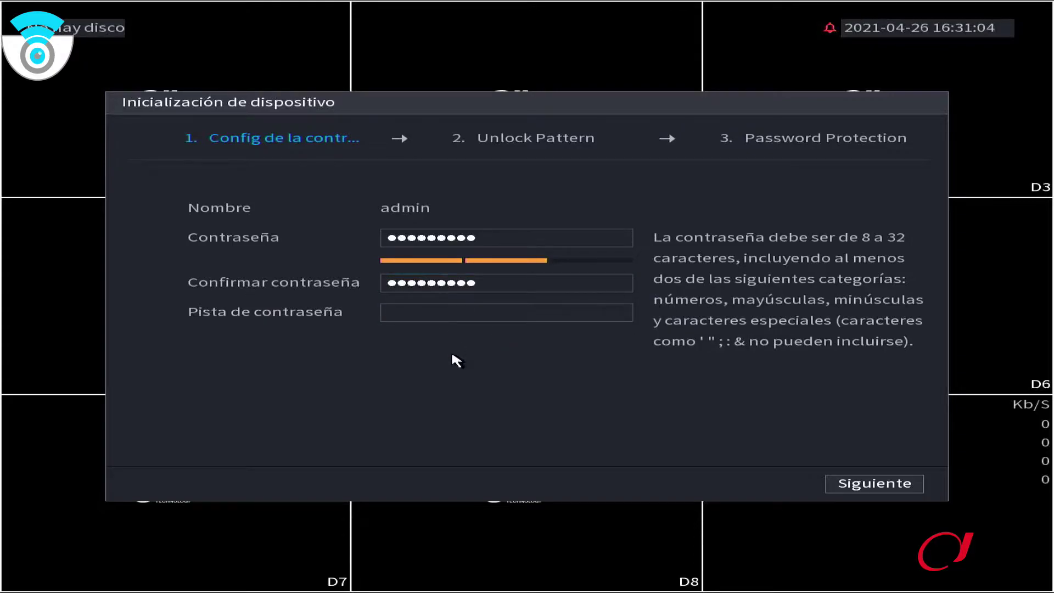
click(864, 490)
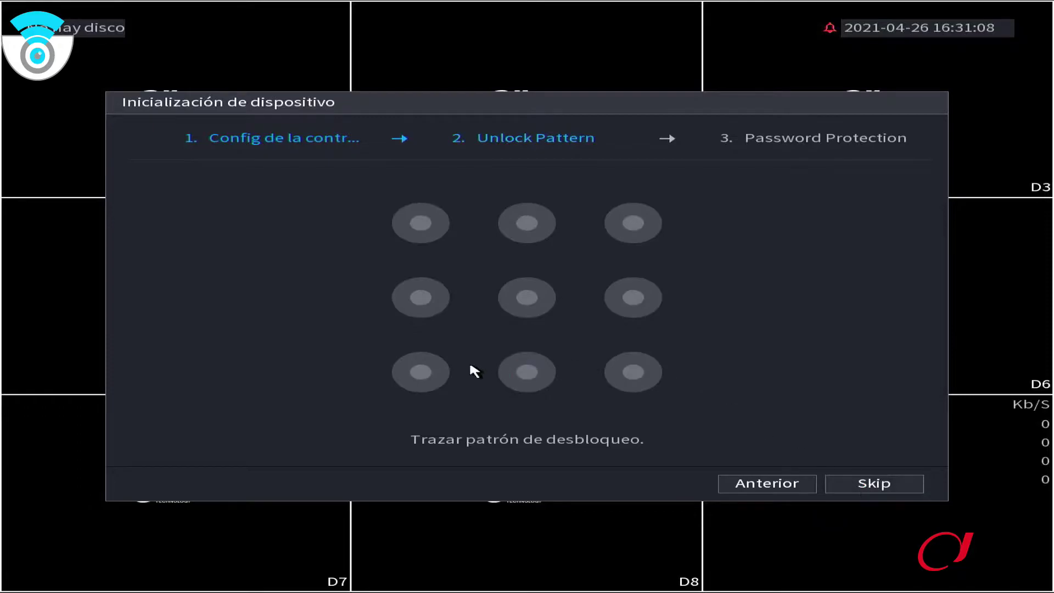
Try tracing an unlock pattern, then skip setting one
click(389, 380)
click(528, 225)
click(633, 223)
click(633, 297)
click(527, 372)
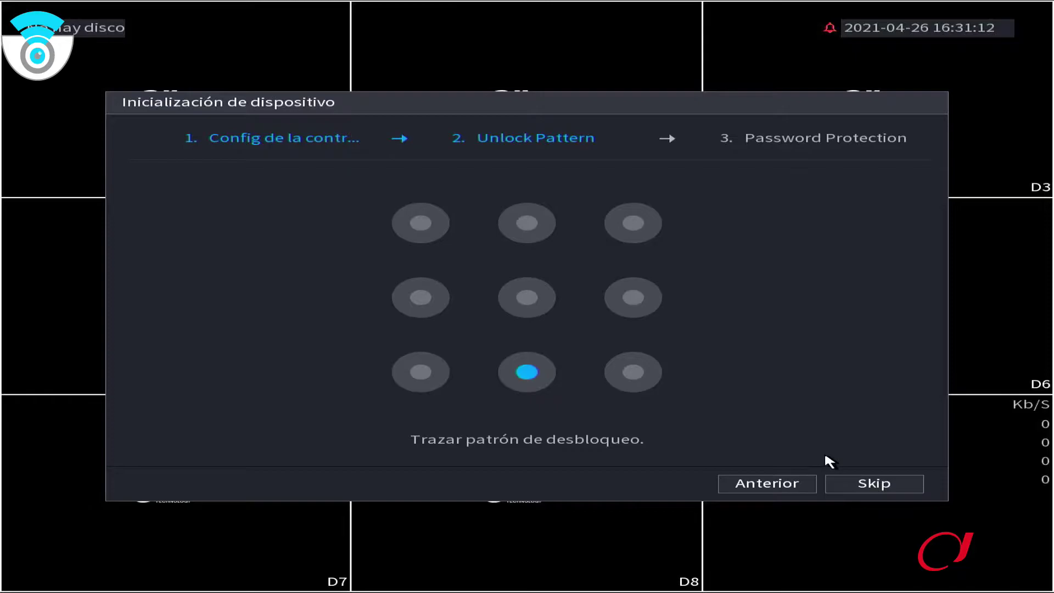
click(857, 484)
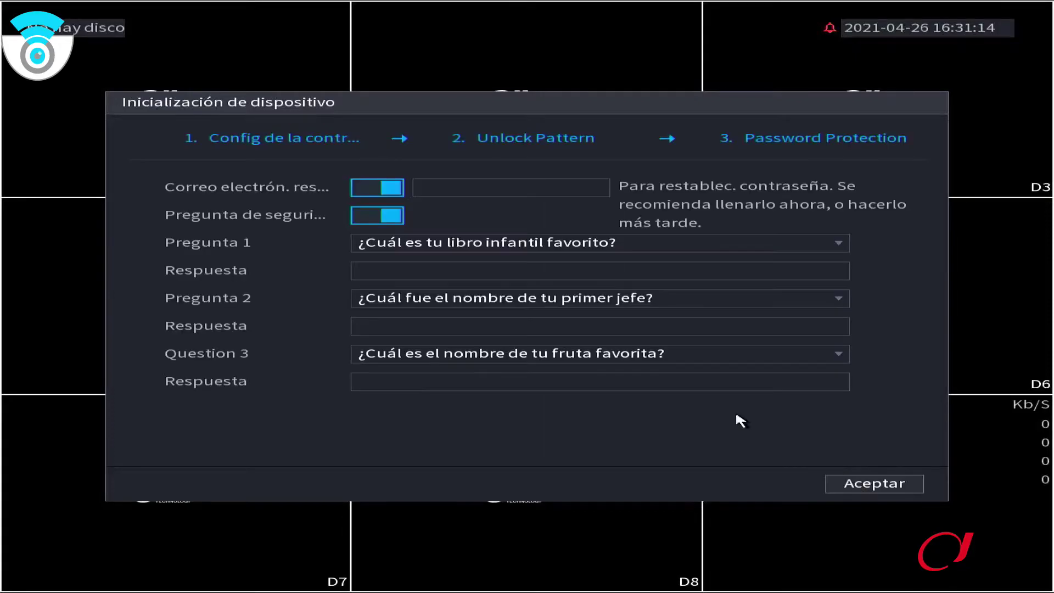
Turn off e-mail password reset and security questions, and accept
click(366, 189)
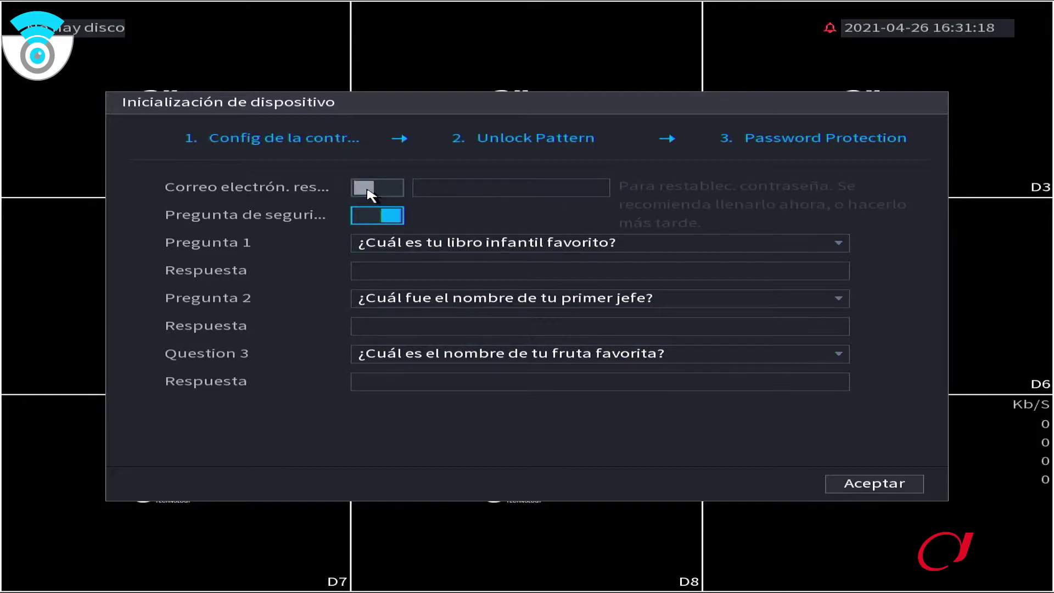
click(370, 213)
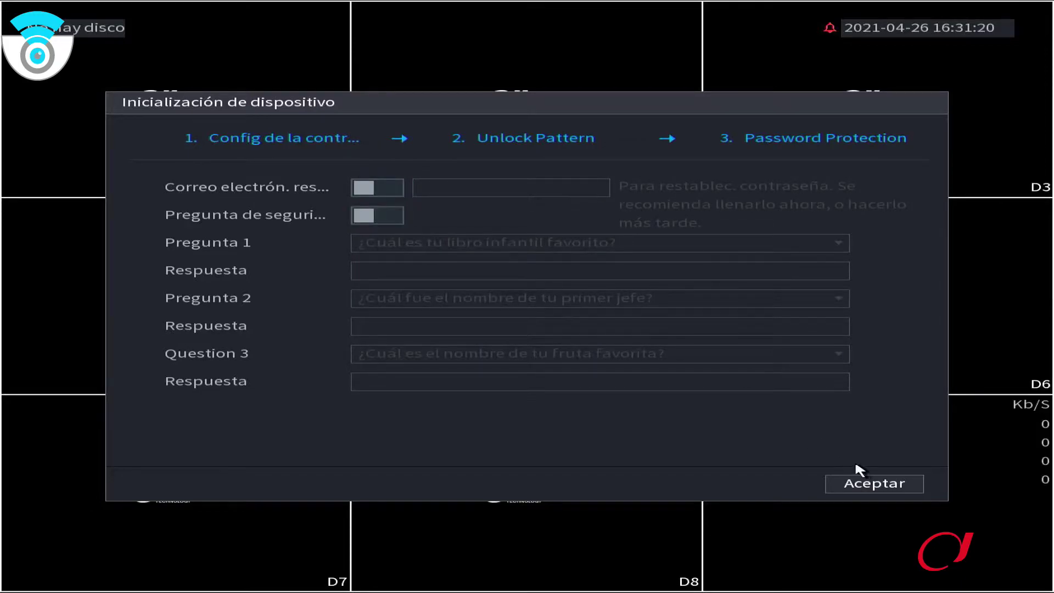
click(873, 485)
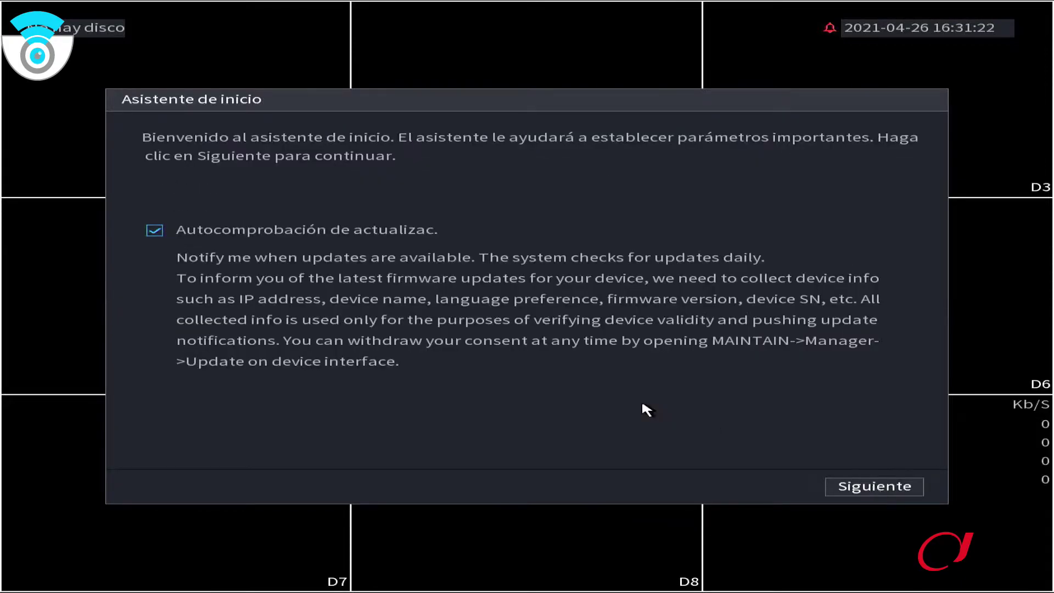
Untick 'Autocomprobación de actualizac.' and continue to the Básico page
click(154, 232)
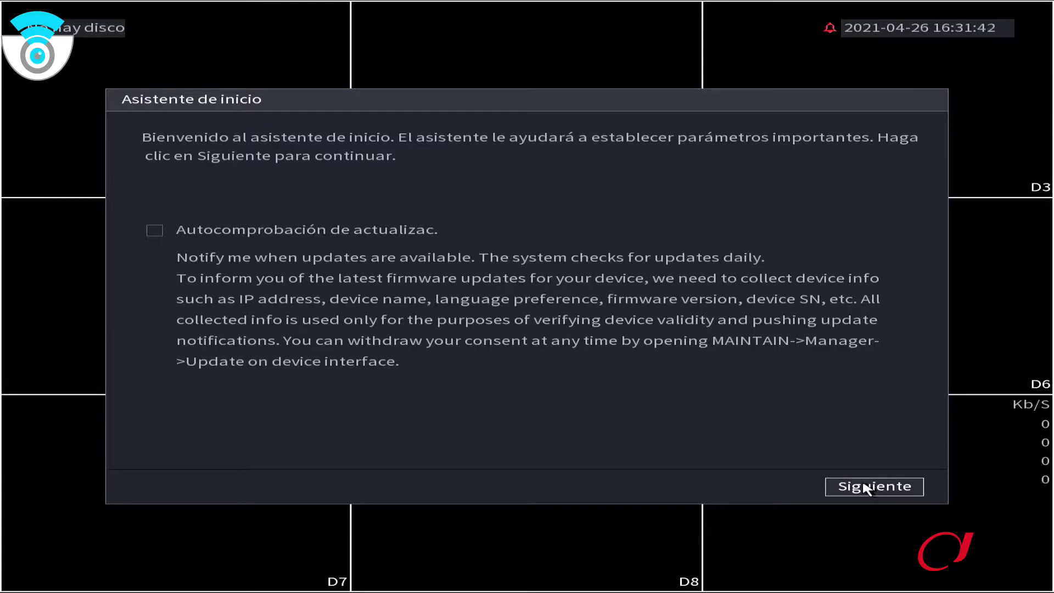
click(863, 488)
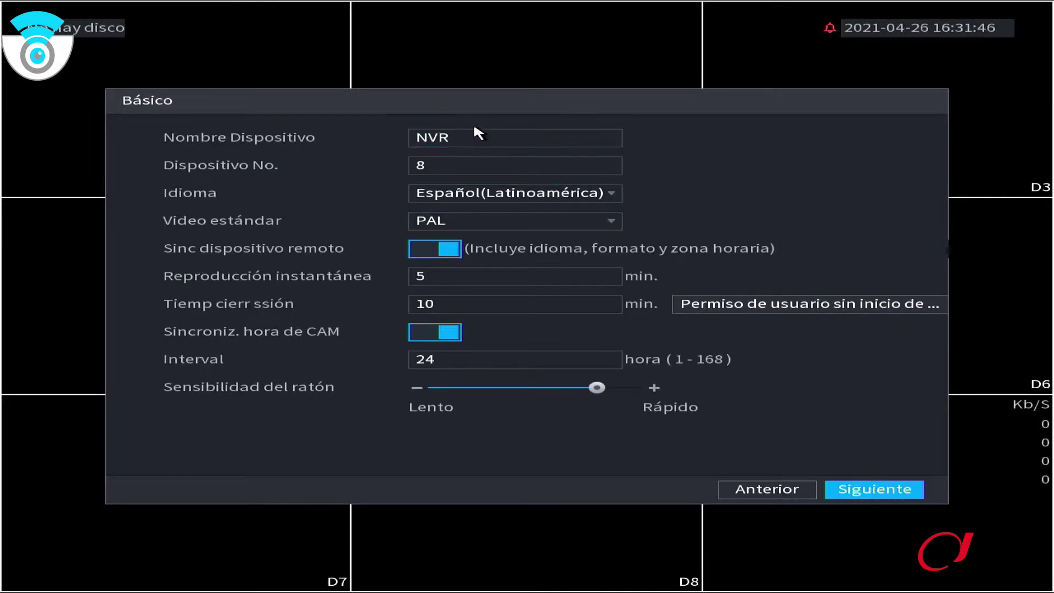
Keep device name NVR and number 8, raise mouse sensitivity to Rápido, and continue
click(494, 144)
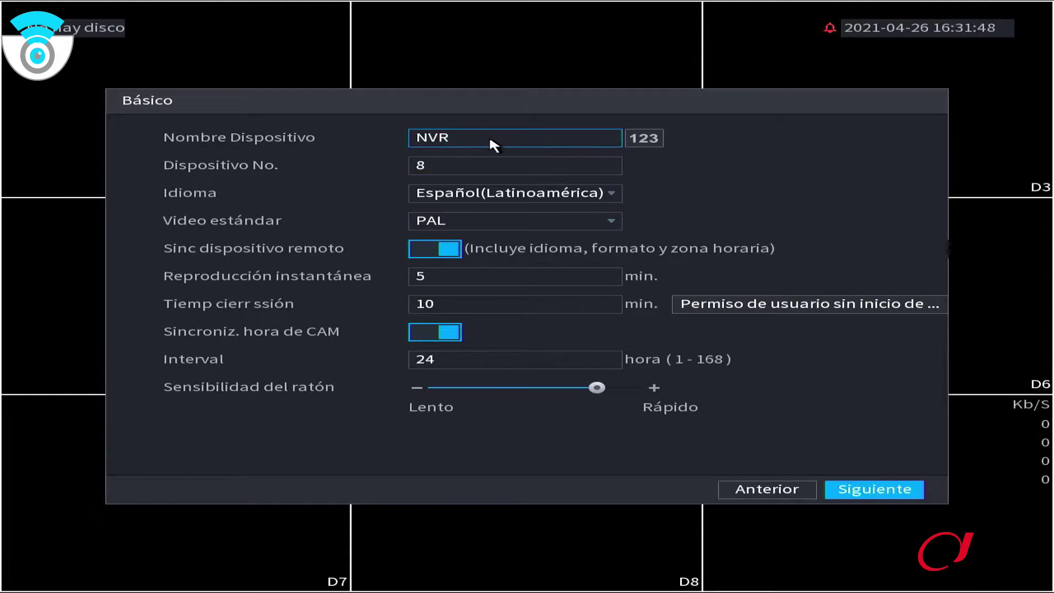
click(454, 164)
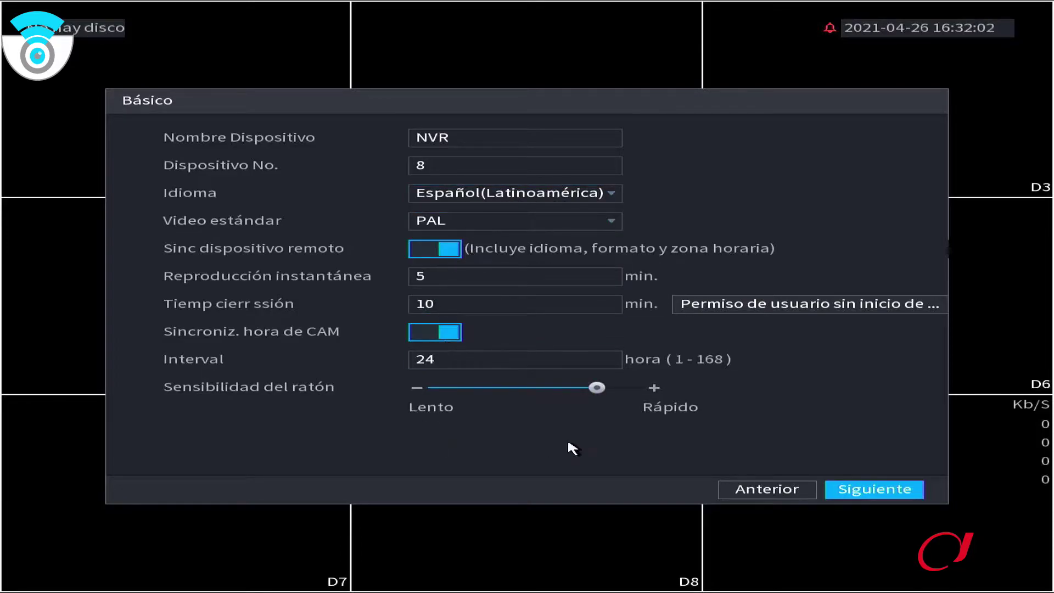
drag(596, 387, 687, 384)
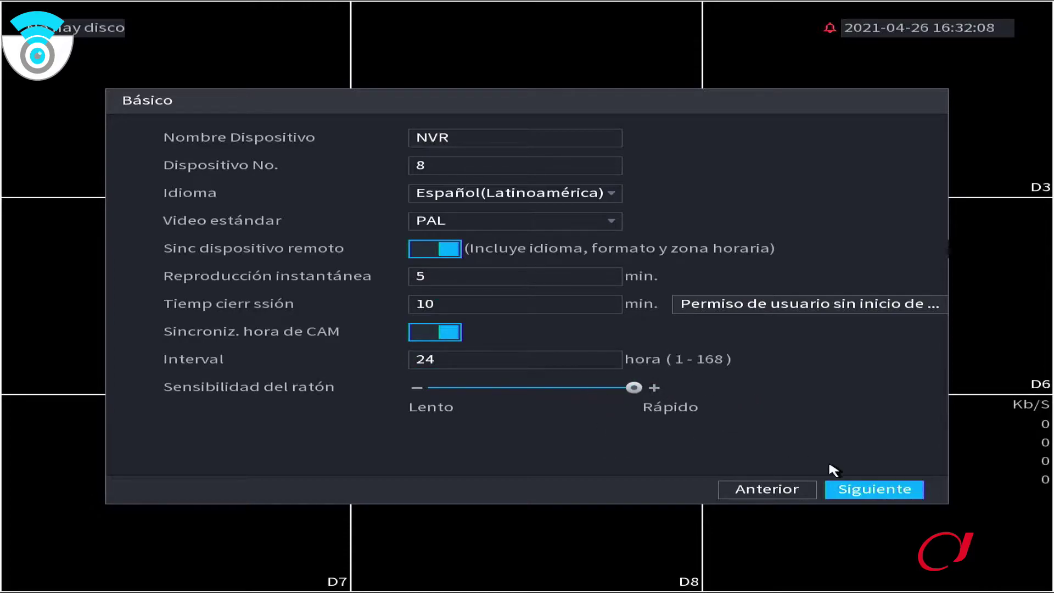
click(872, 489)
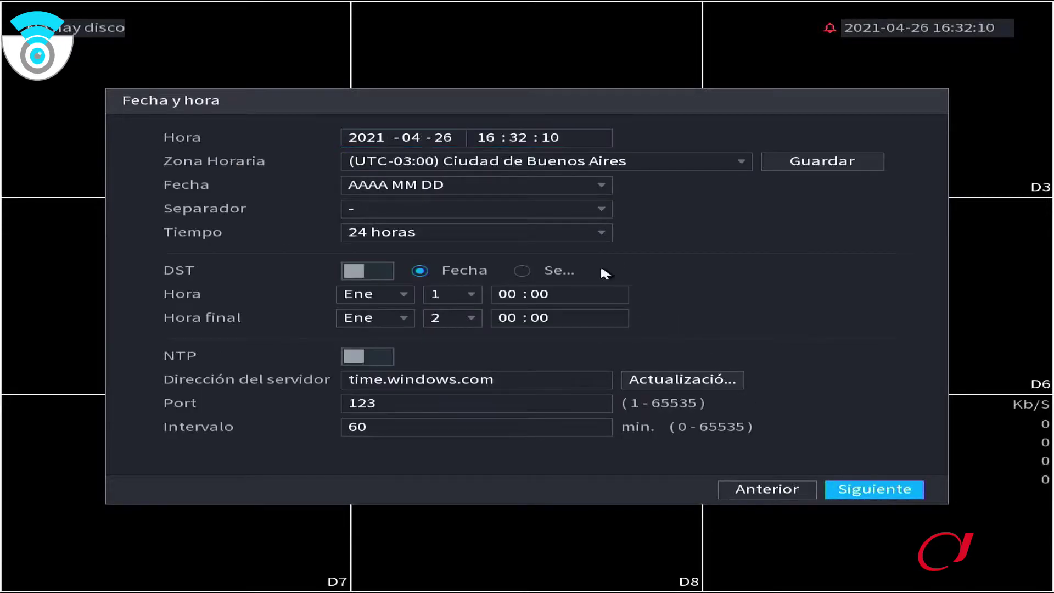
Set the date format to DD MM AAAA, keeping the dash separator and 24-hour time
click(604, 188)
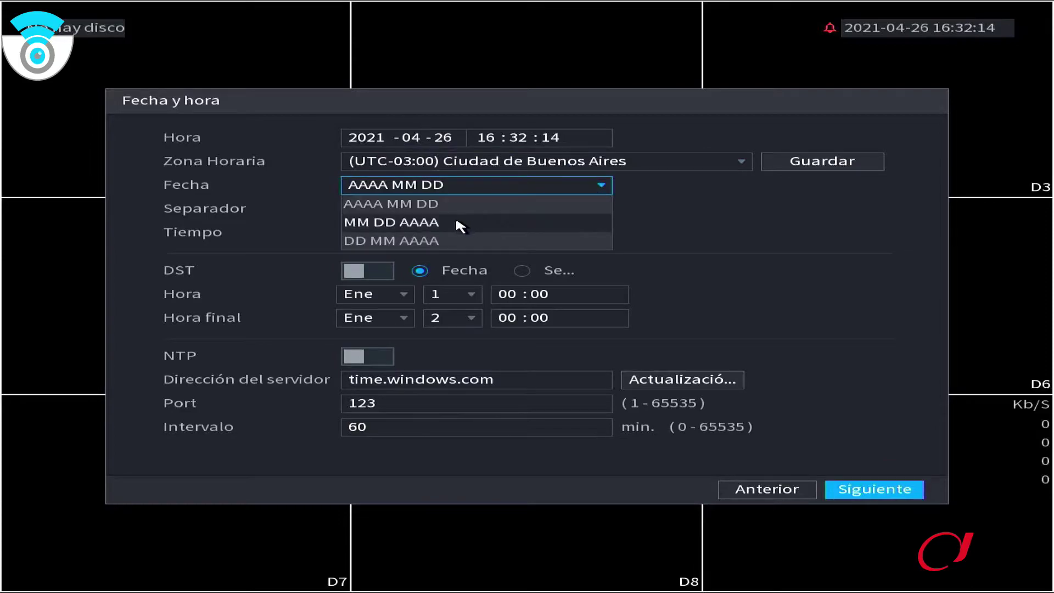
click(456, 240)
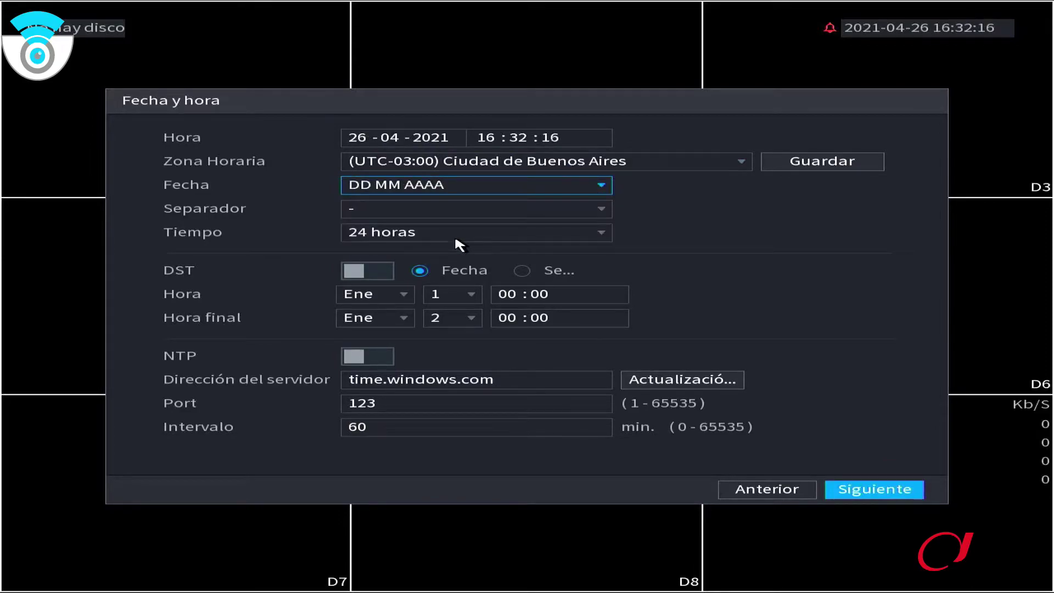
click(475, 209)
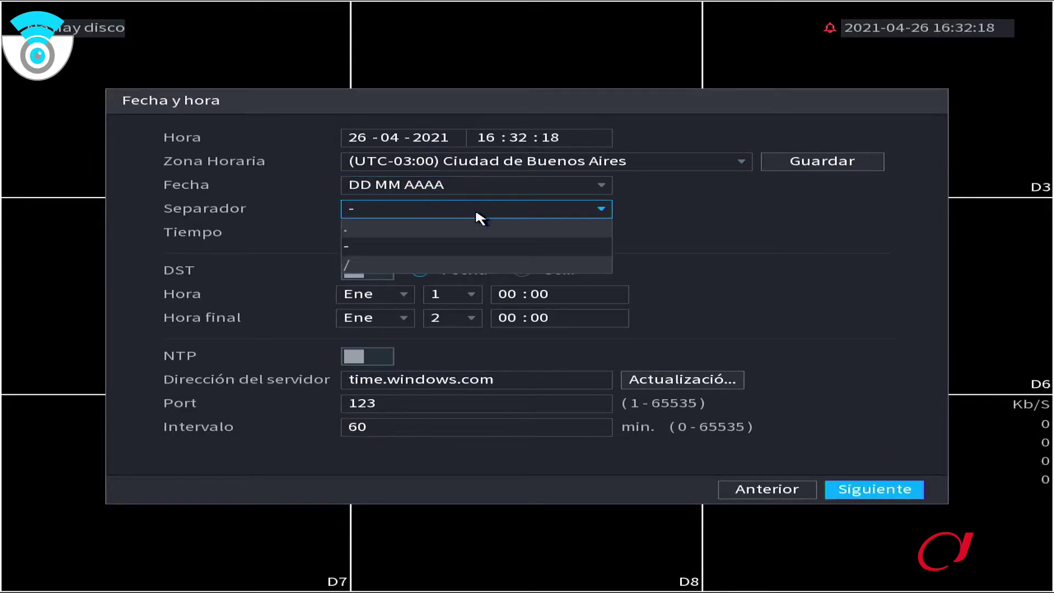
click(476, 212)
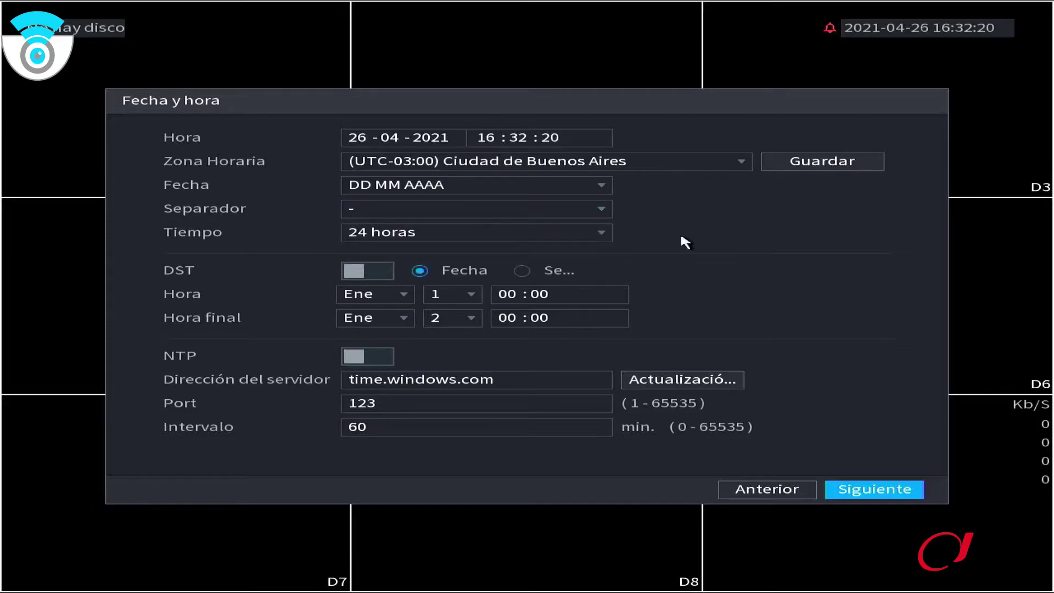
click(567, 234)
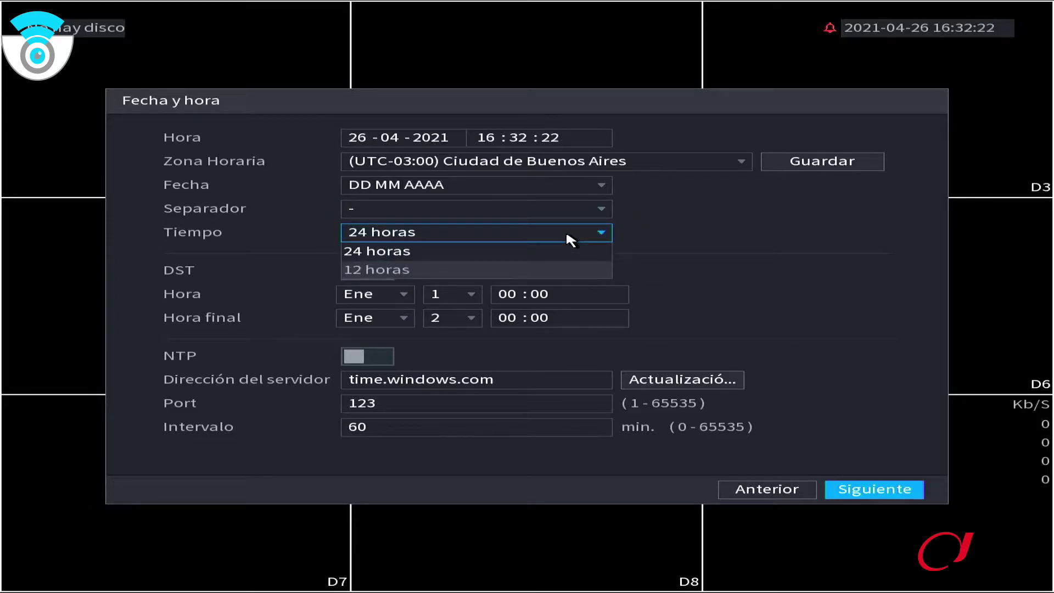
click(569, 240)
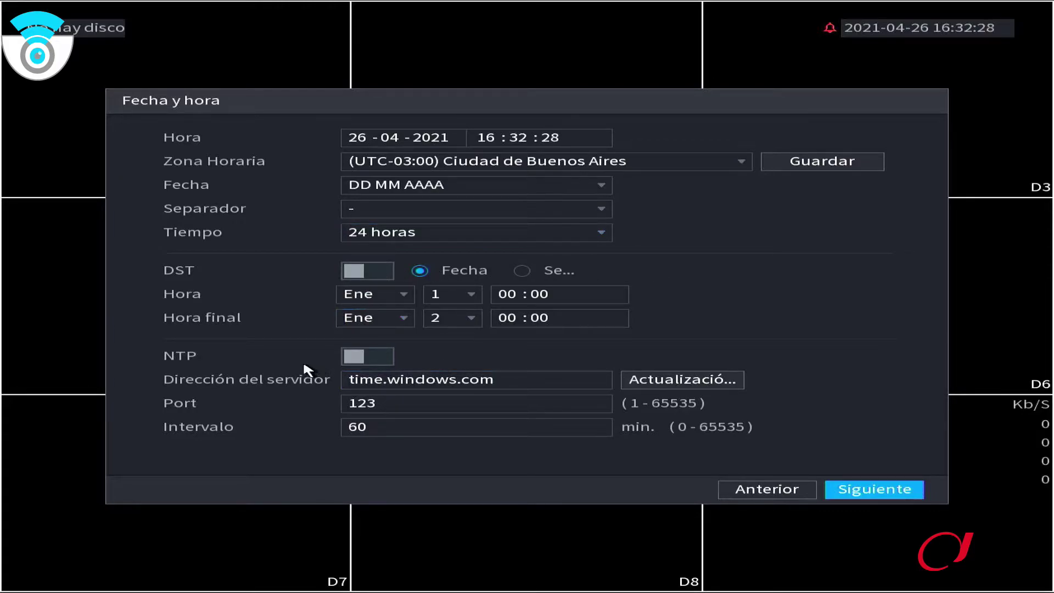
Enable NTP synchronisation with server time.windows.com
click(354, 357)
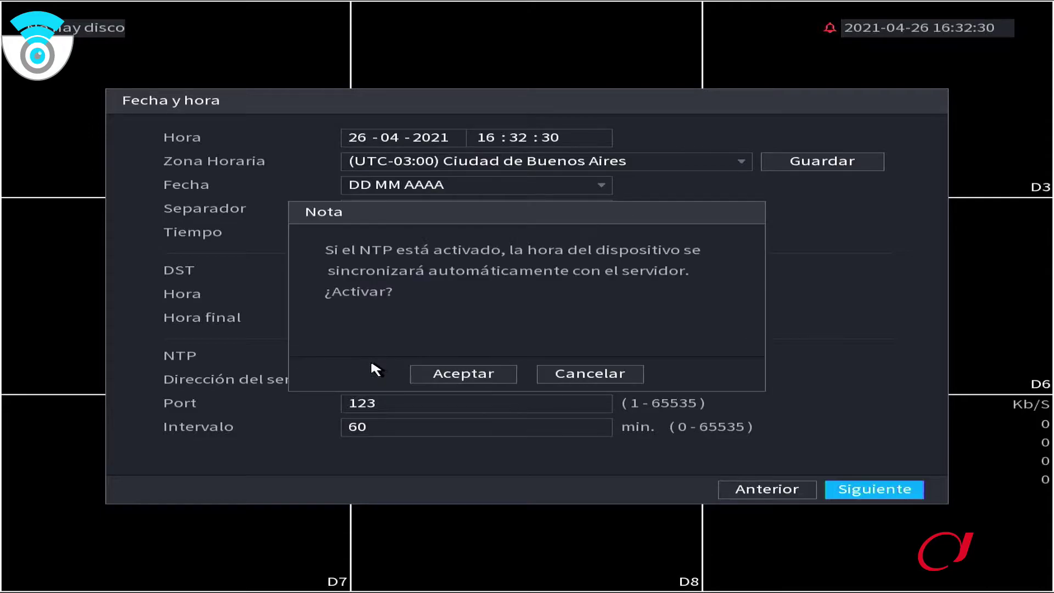
click(470, 378)
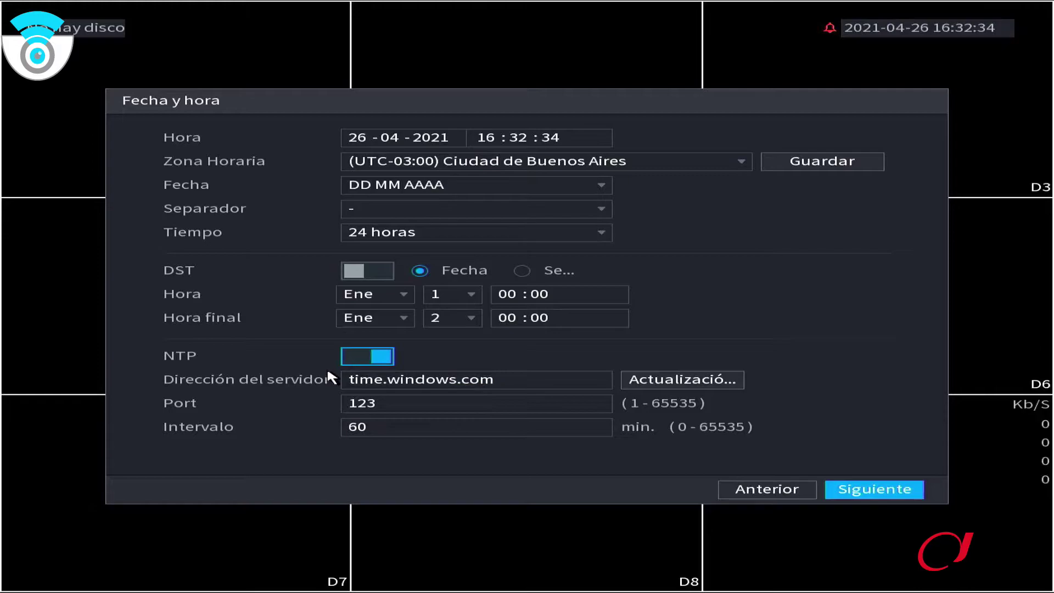
click(411, 380)
Skip the holiday list and set NIC1 to obtain its address by DHCP
click(880, 496)
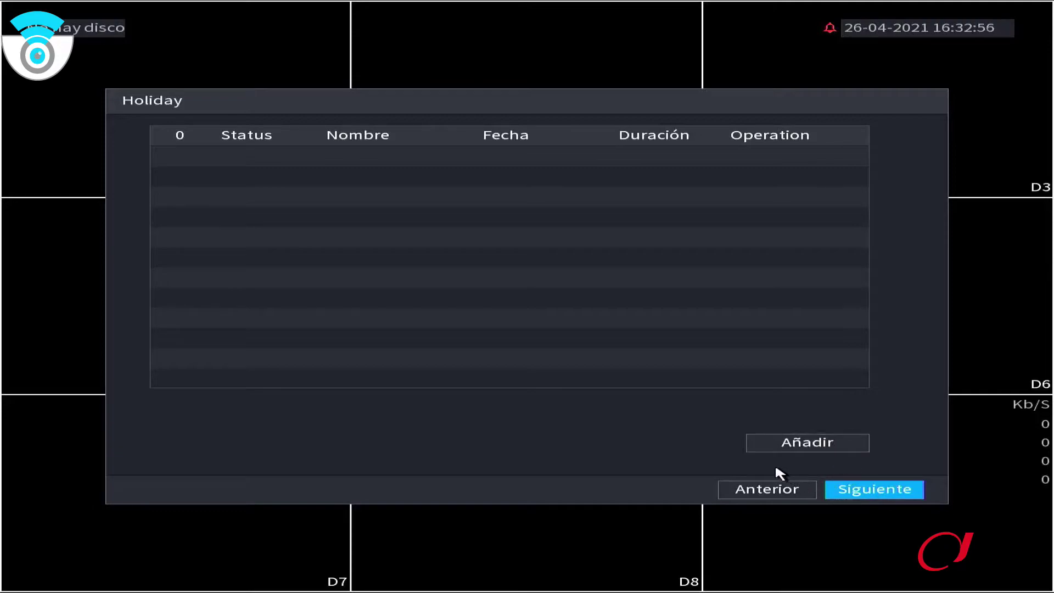
click(870, 494)
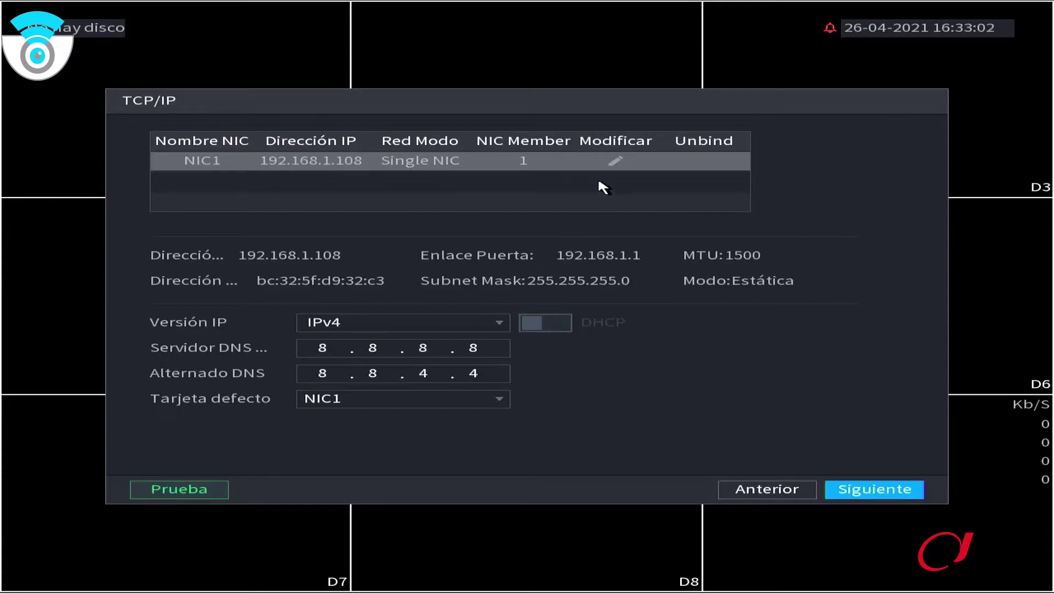
click(615, 159)
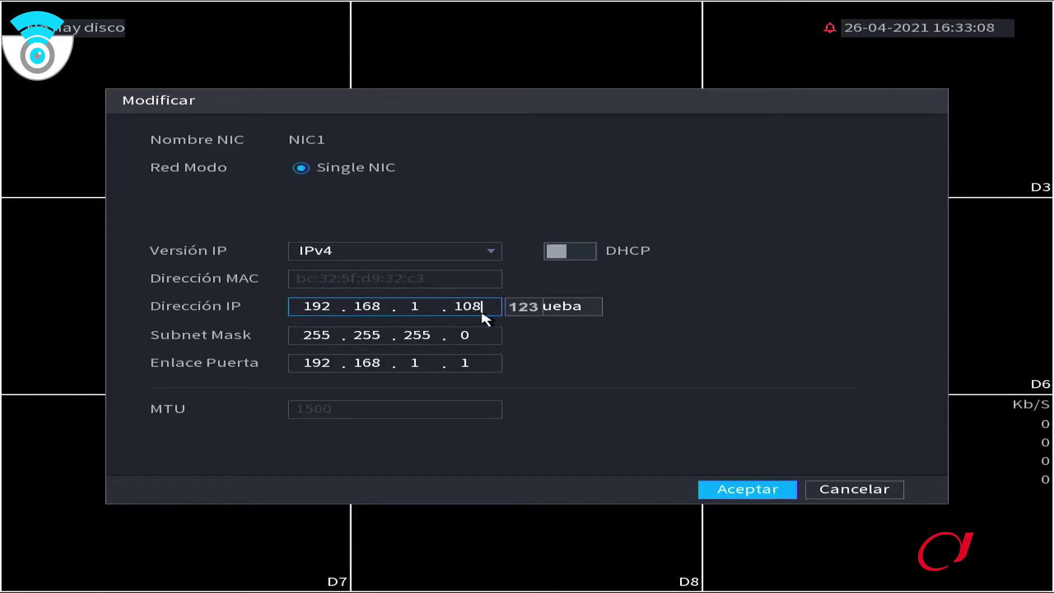
click(566, 254)
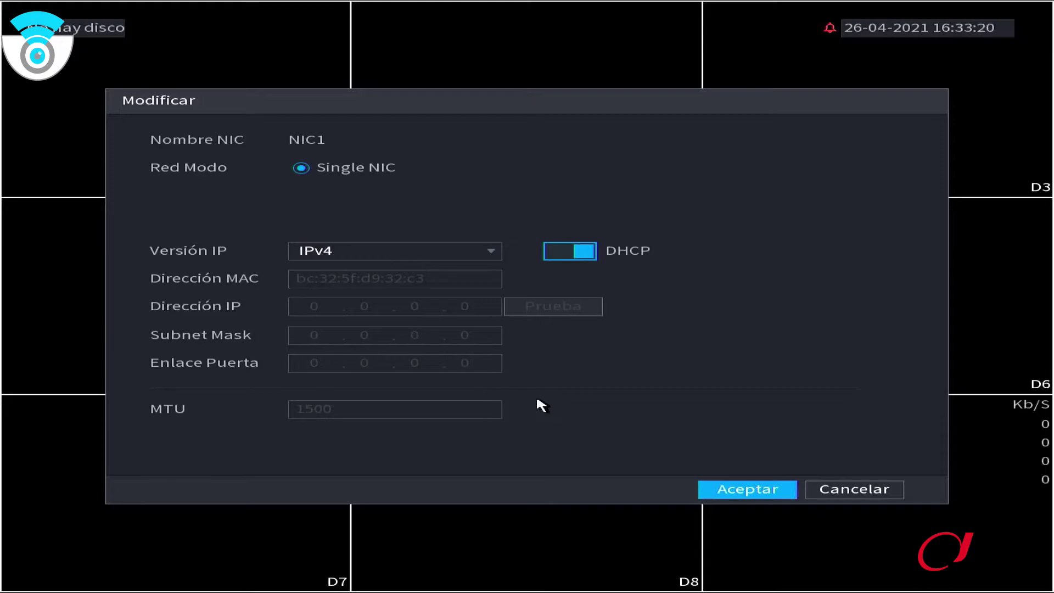
click(762, 494)
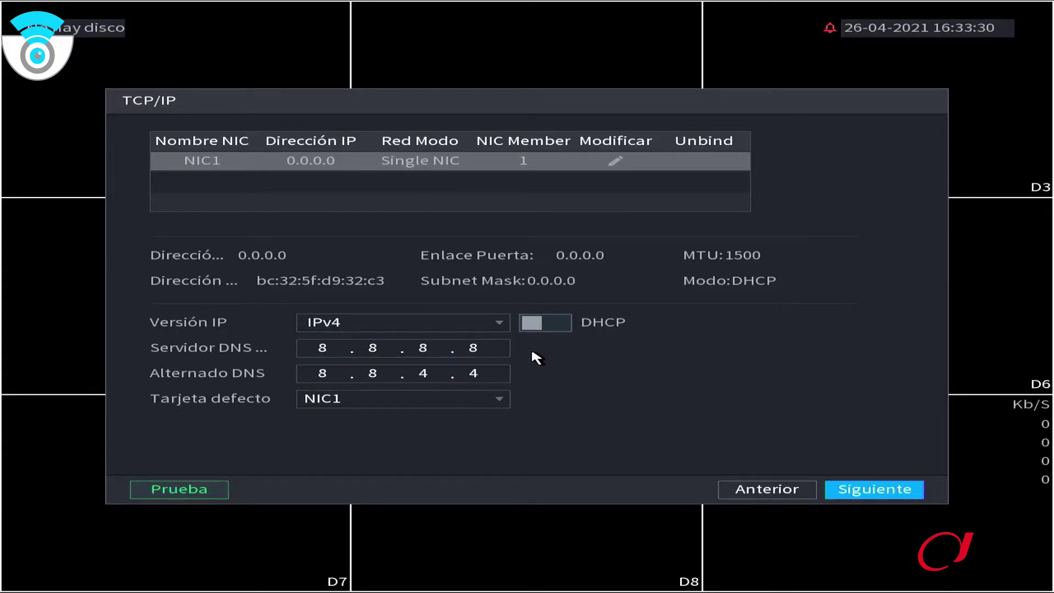
Keep manual DNS servers 8.8.8.8 and 8.8.4.4 with NIC1 as the default card
click(547, 325)
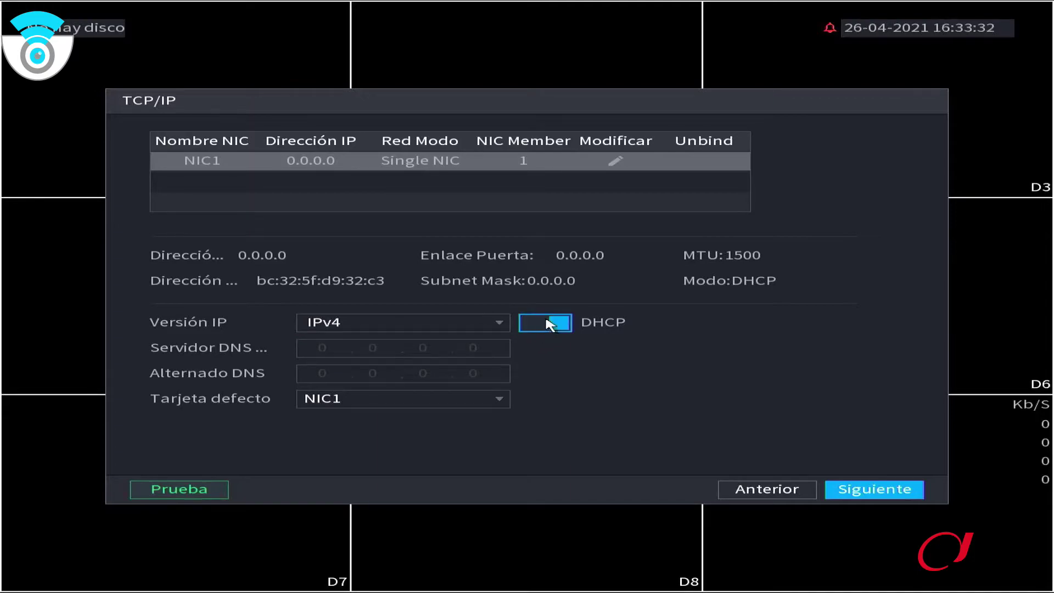
click(547, 324)
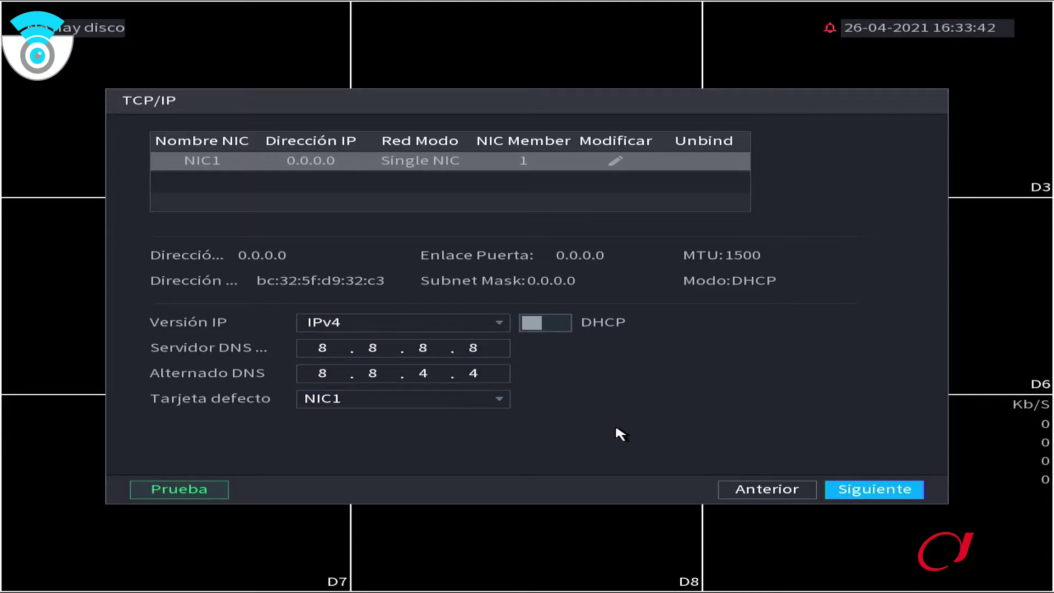
click(497, 399)
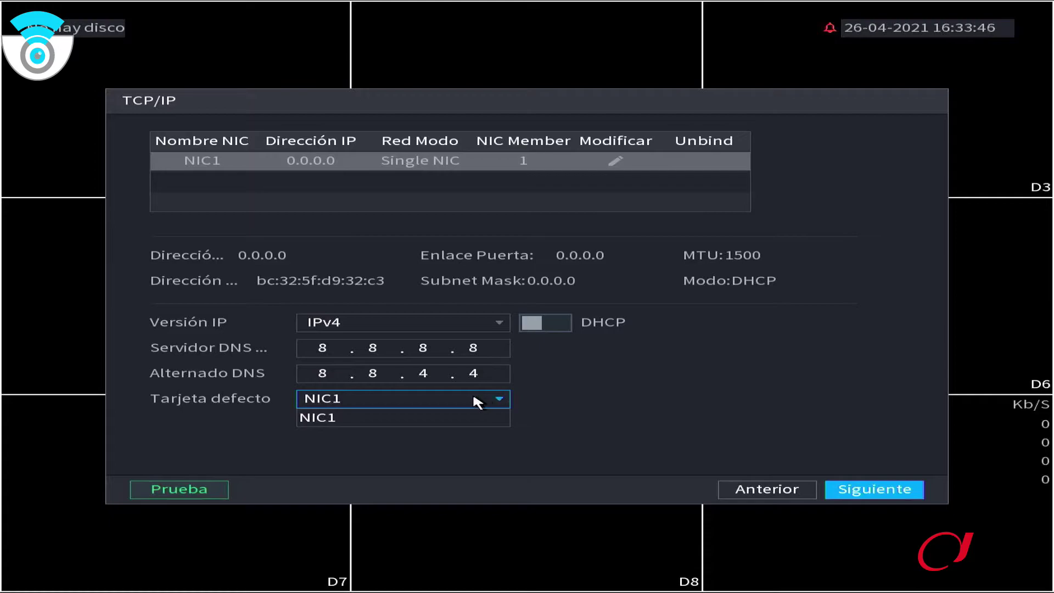
click(474, 403)
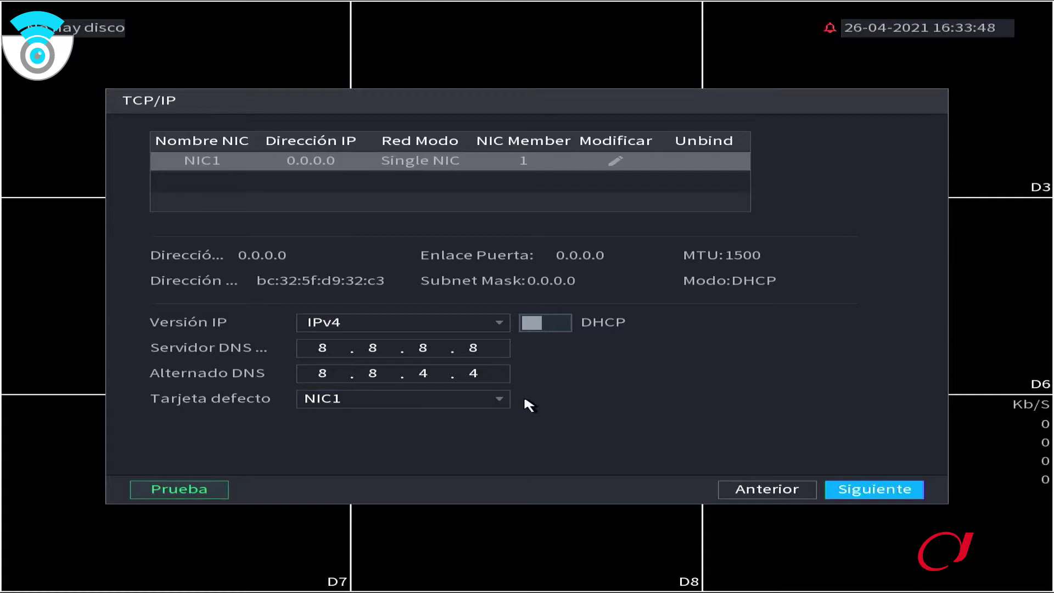
click(433, 400)
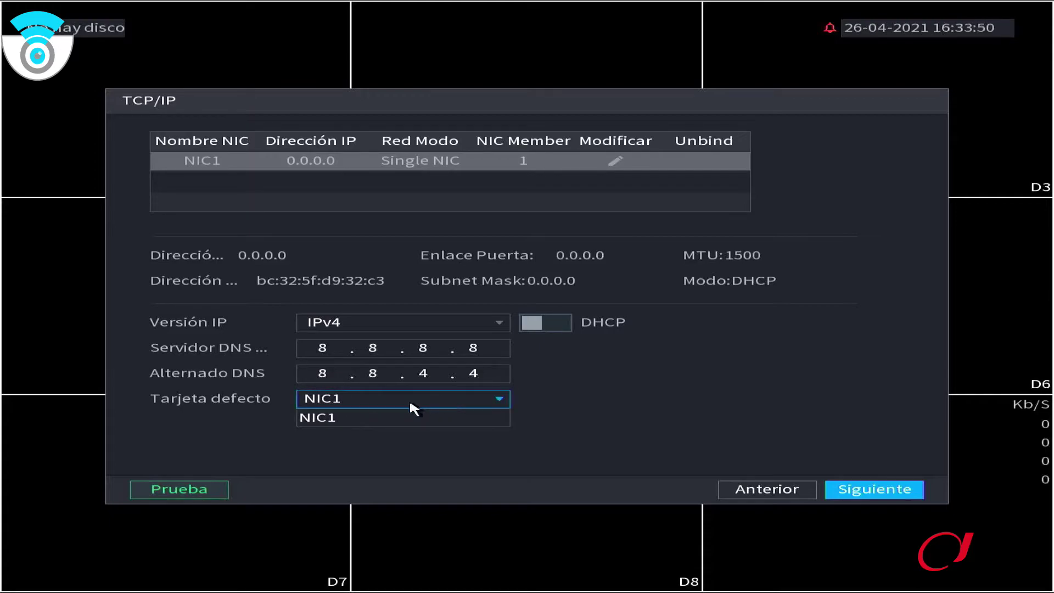
click(565, 400)
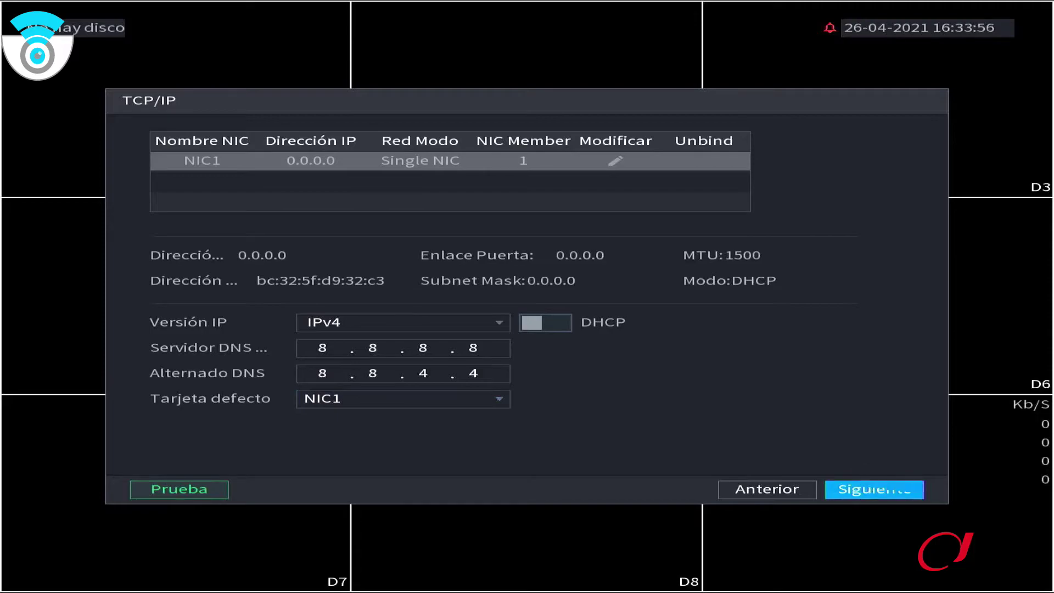
Advance past the P2P and camera list pages to the recording schedule
click(869, 498)
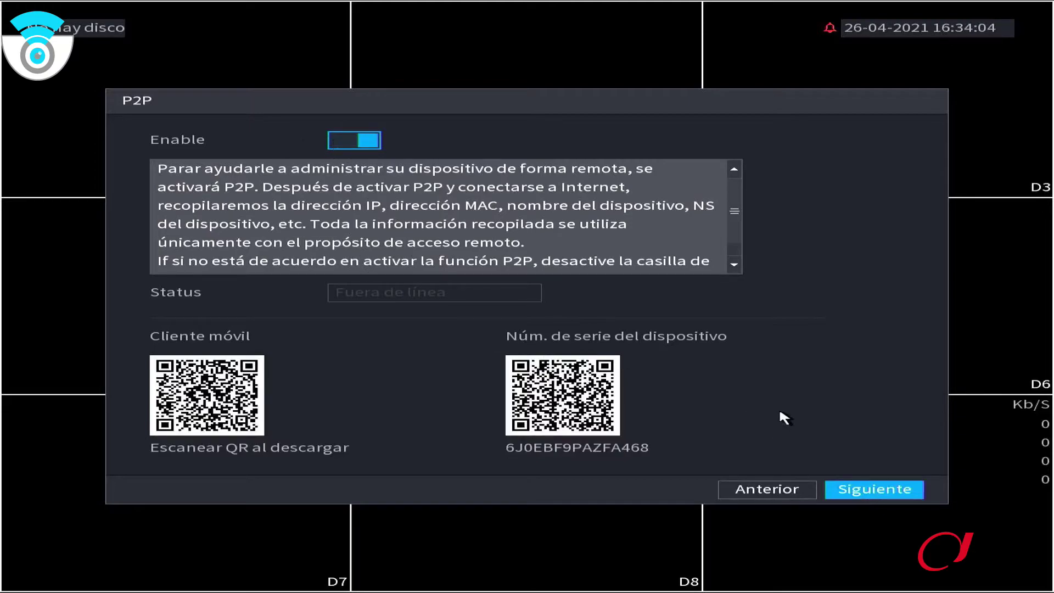
click(870, 490)
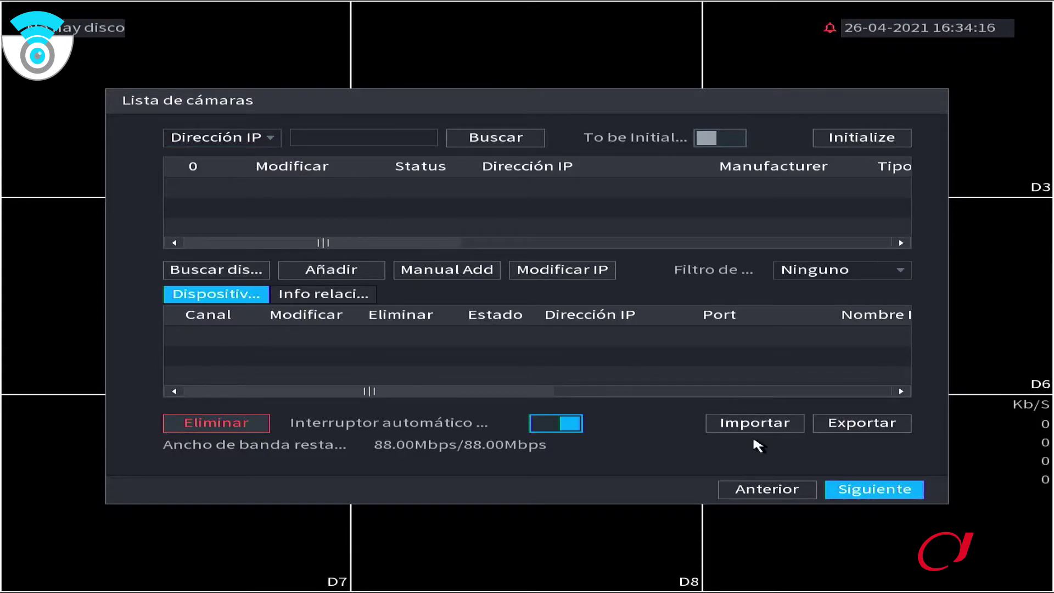
click(864, 489)
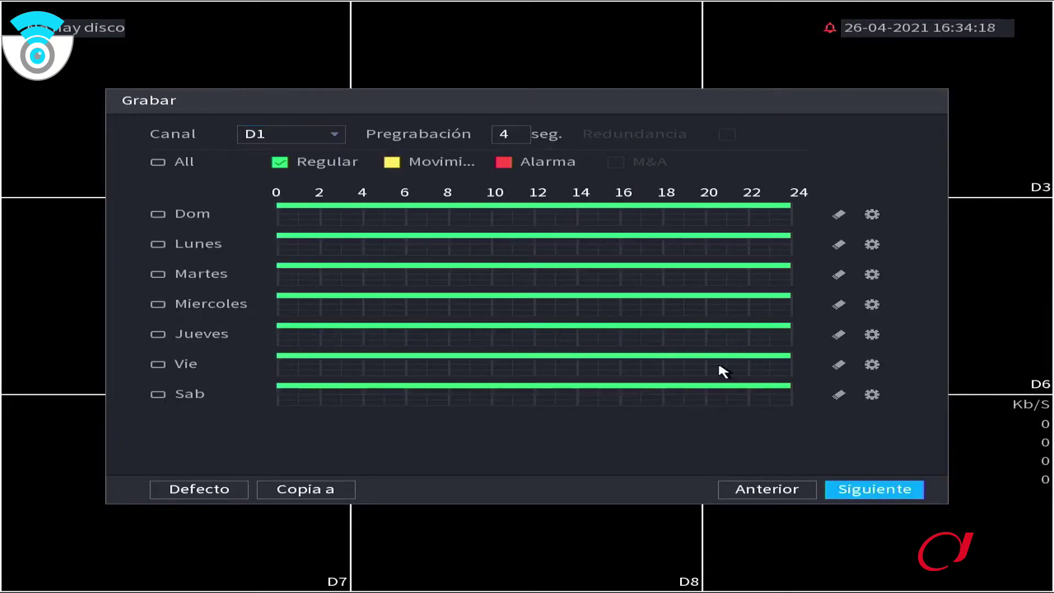
Apply the recording schedule to all channels and all days, then finish the wizard
click(333, 136)
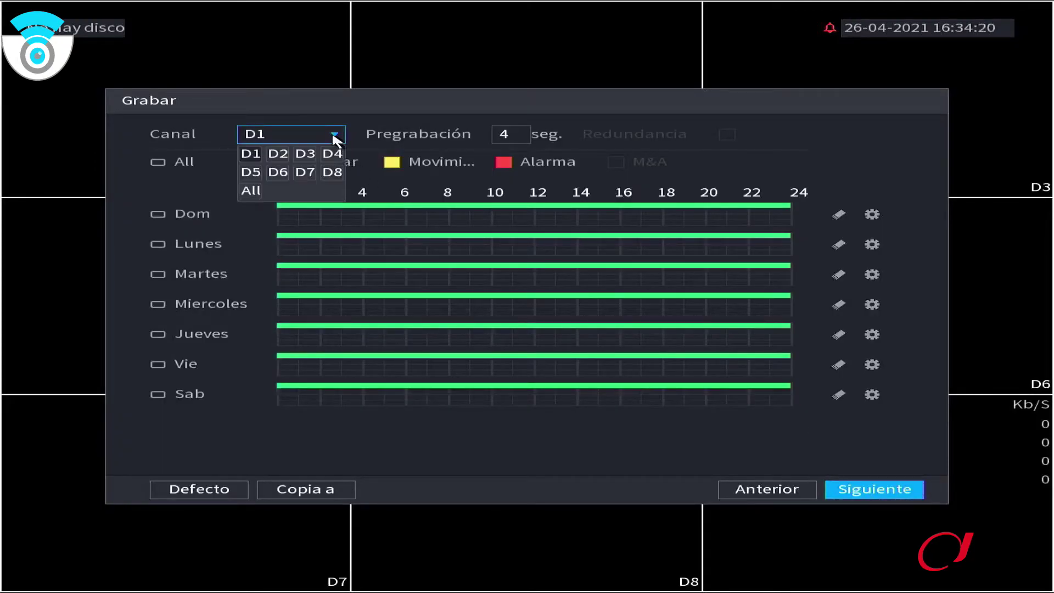
click(248, 190)
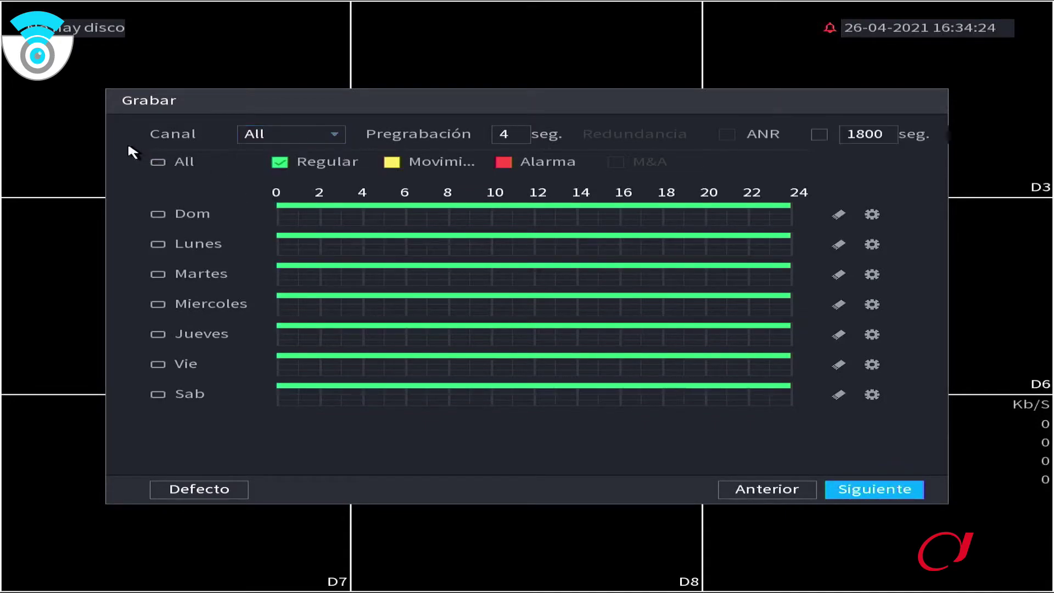
click(158, 163)
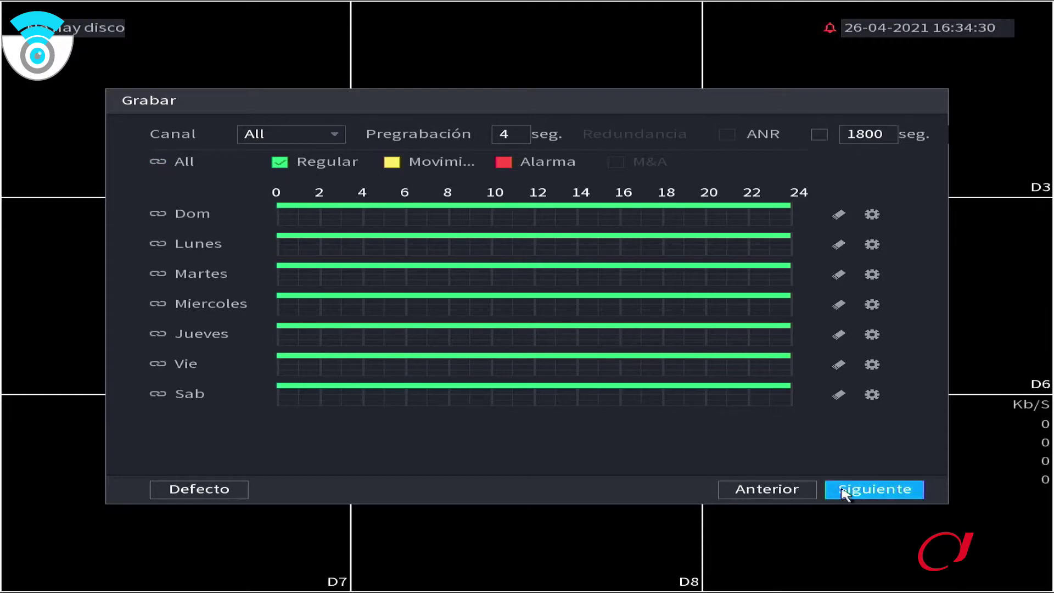
click(877, 495)
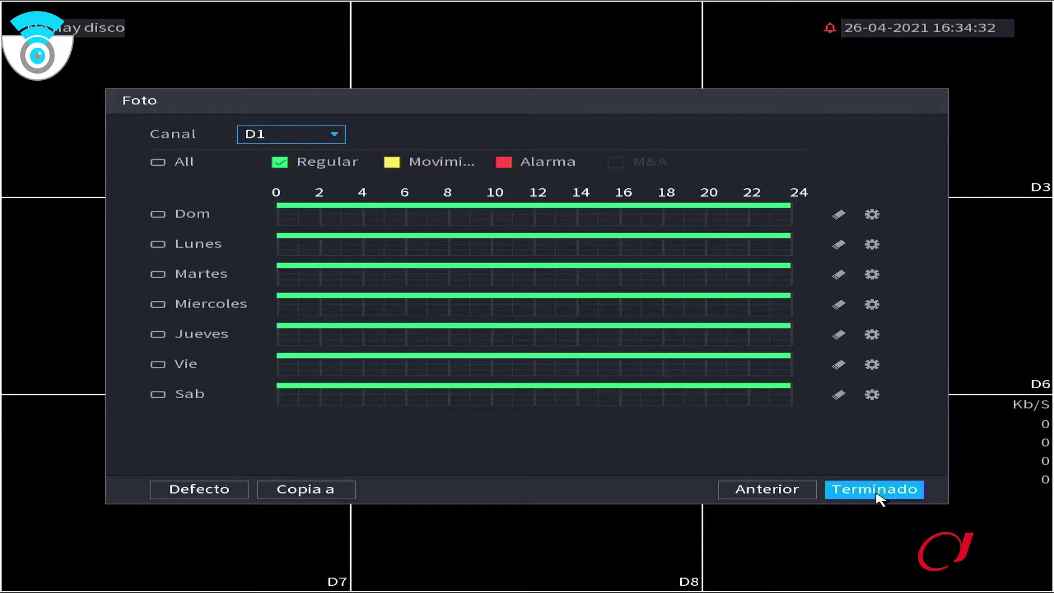
click(876, 492)
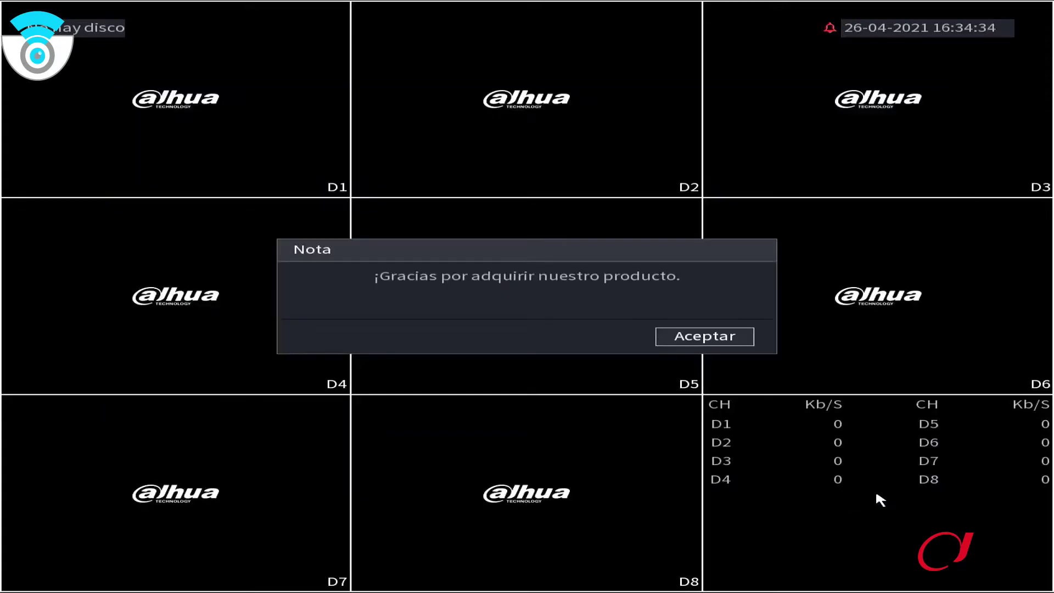
Dismiss the thank-you note and start adding a camera to channel D2
click(711, 343)
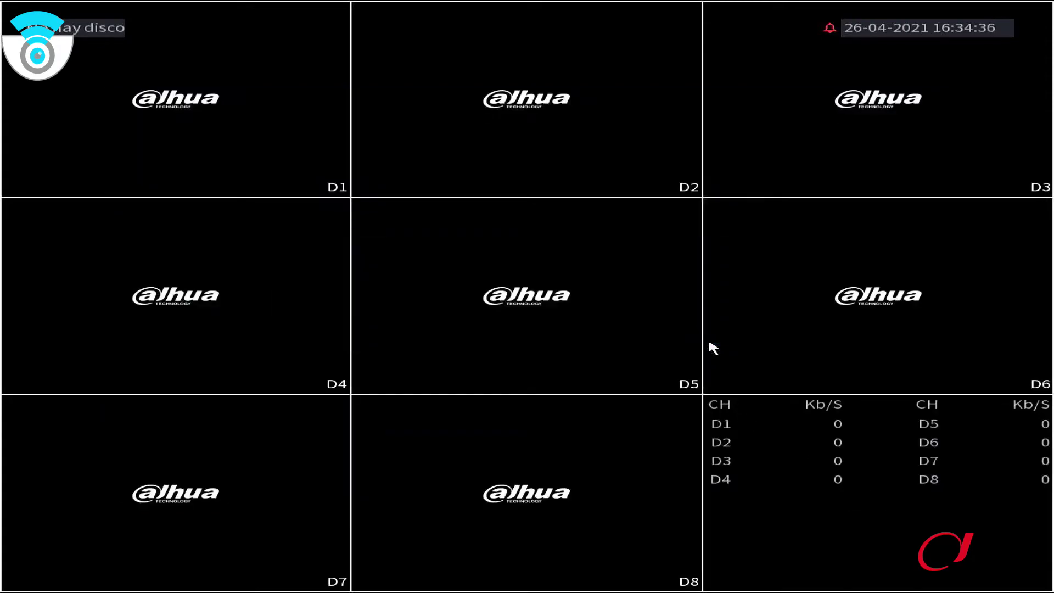
mouse_move(551, 298)
mouse_move(210, 137)
mouse_move(184, 149)
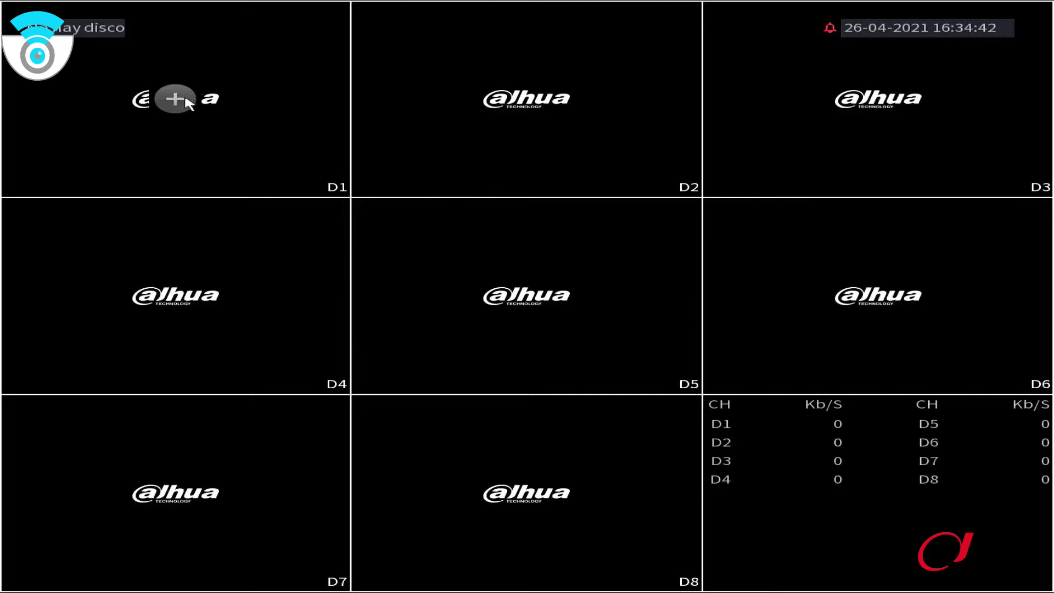
mouse_move(516, 126)
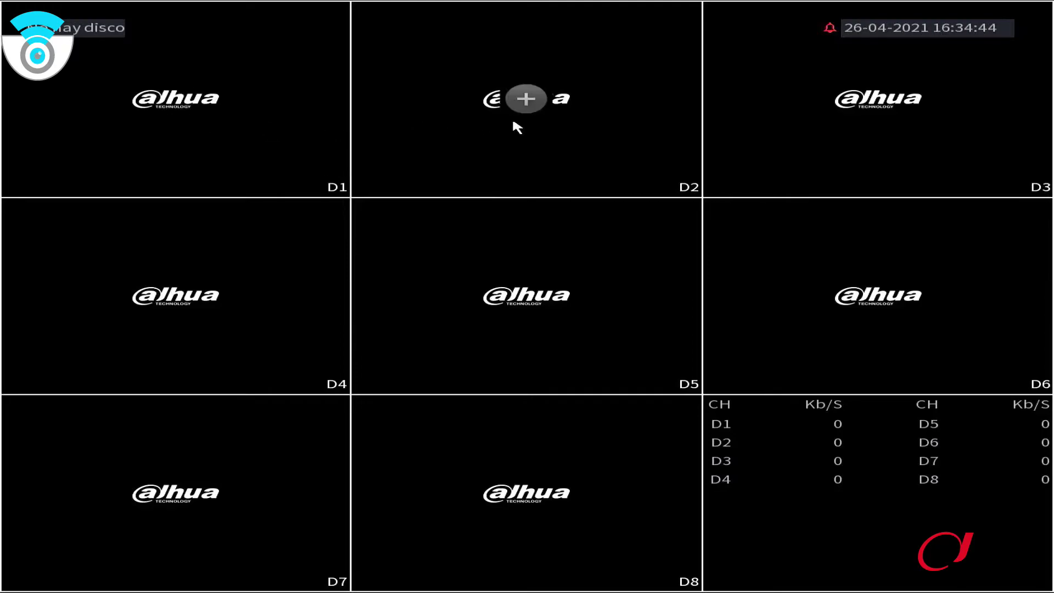
click(525, 97)
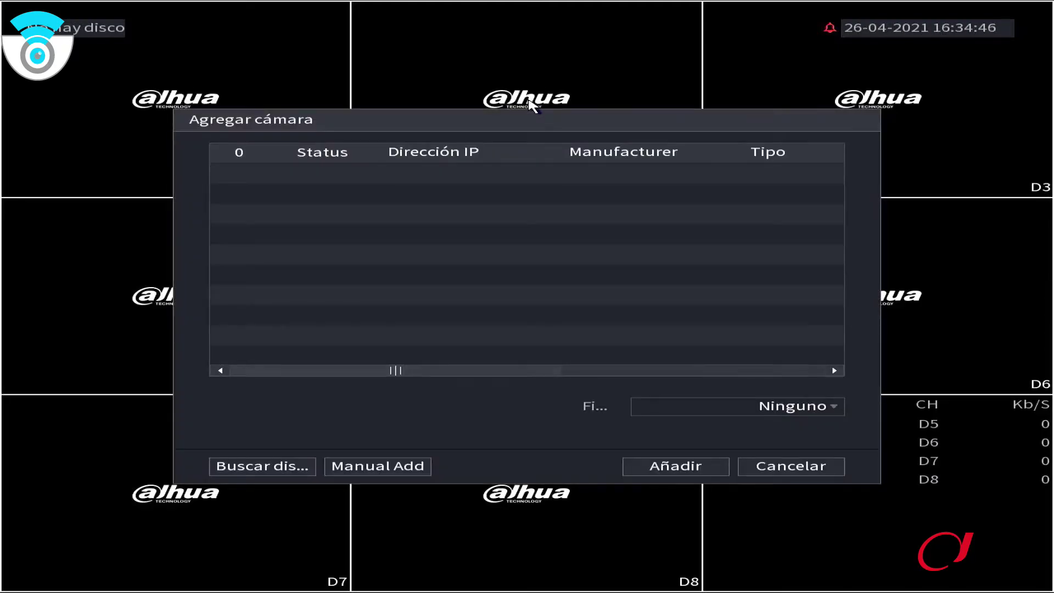
Close the add-camera dialog and bring up the live-view shortcut menu
right_click(638, 88)
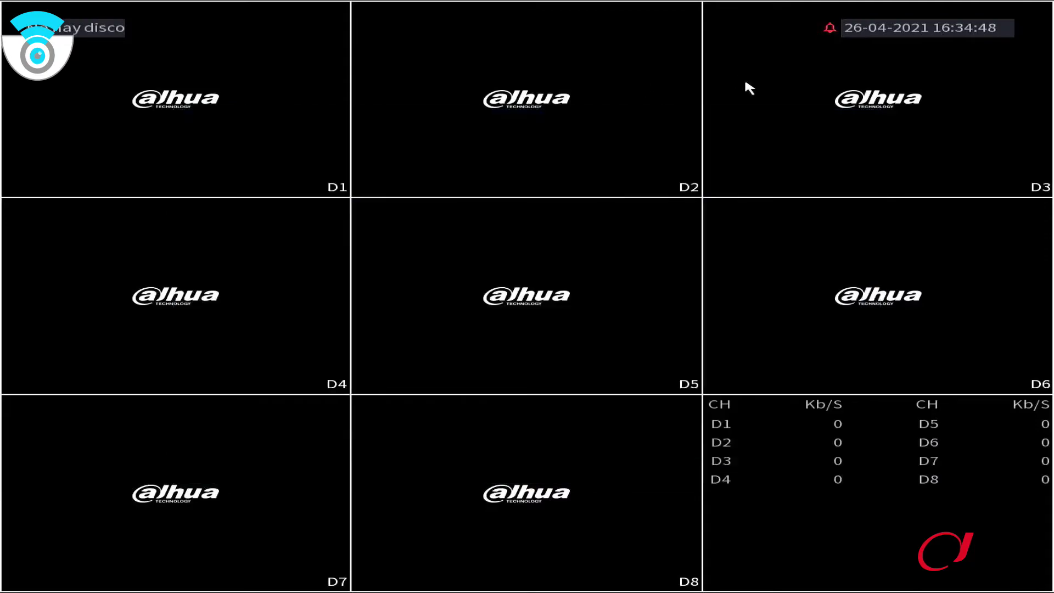
right_click(630, 183)
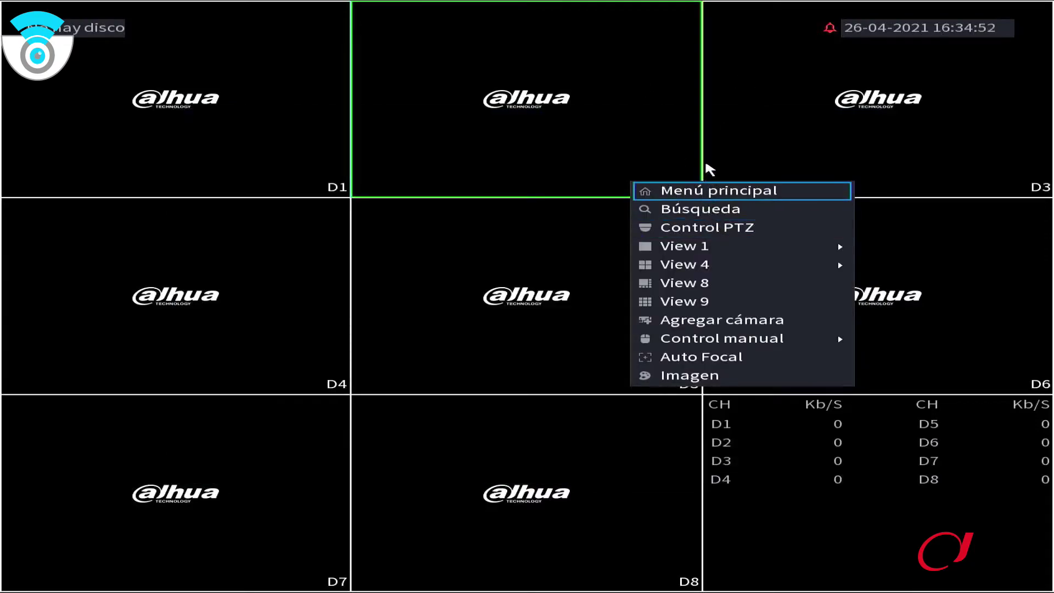
mouse_move(705, 336)
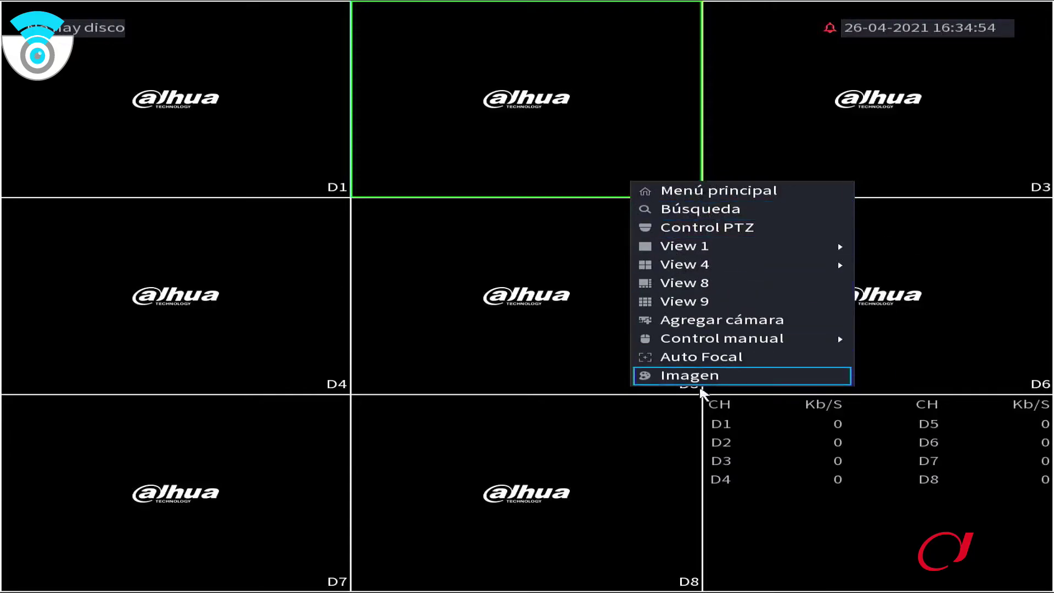
From the main menu, briefly enter Búsqueda, then open Alarma to see its two logged events
click(708, 187)
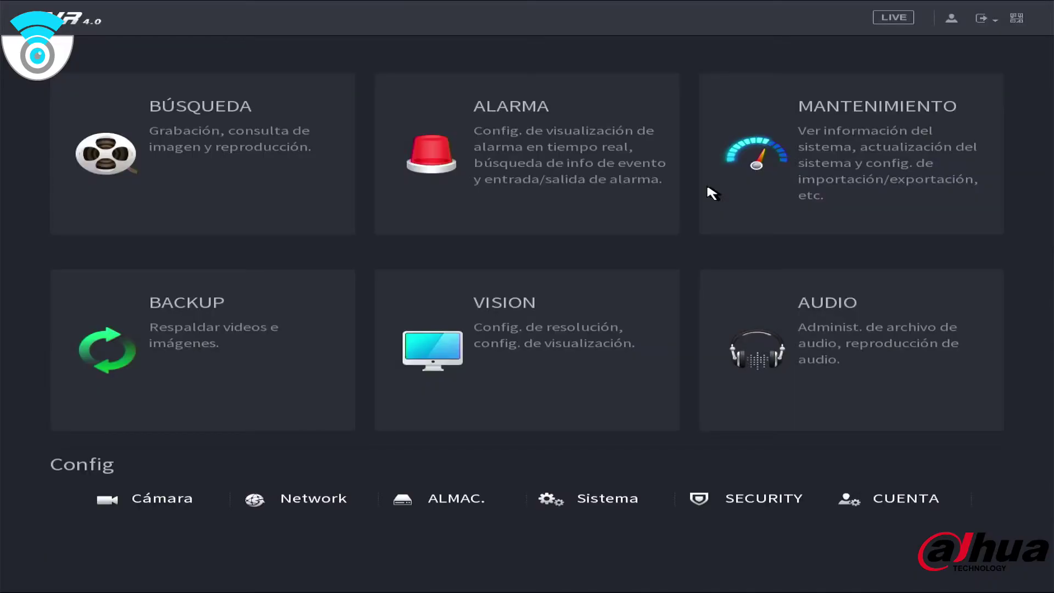
click(224, 123)
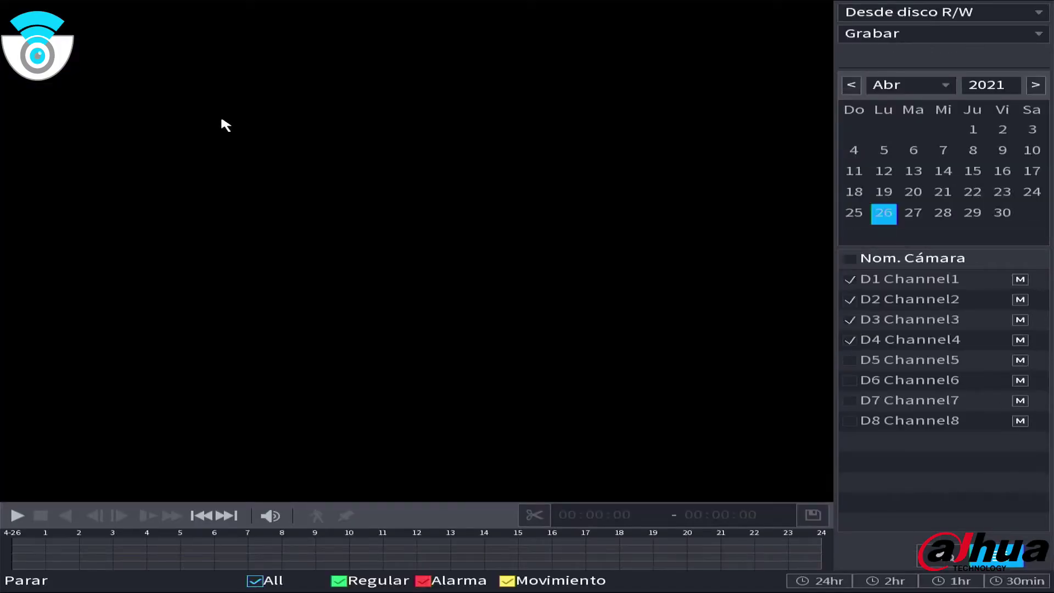
right_click(224, 124)
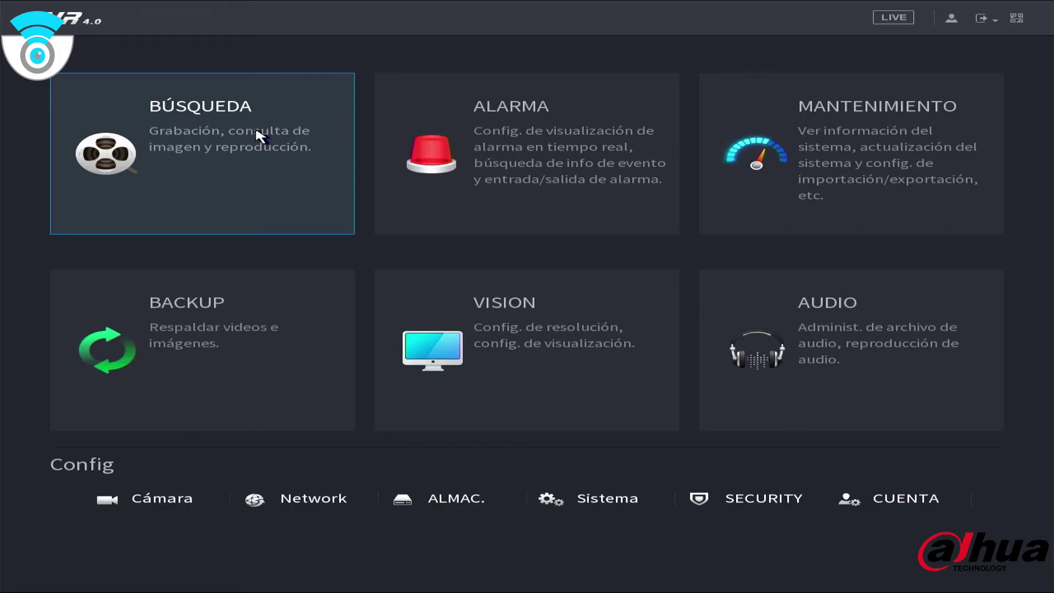
click(475, 146)
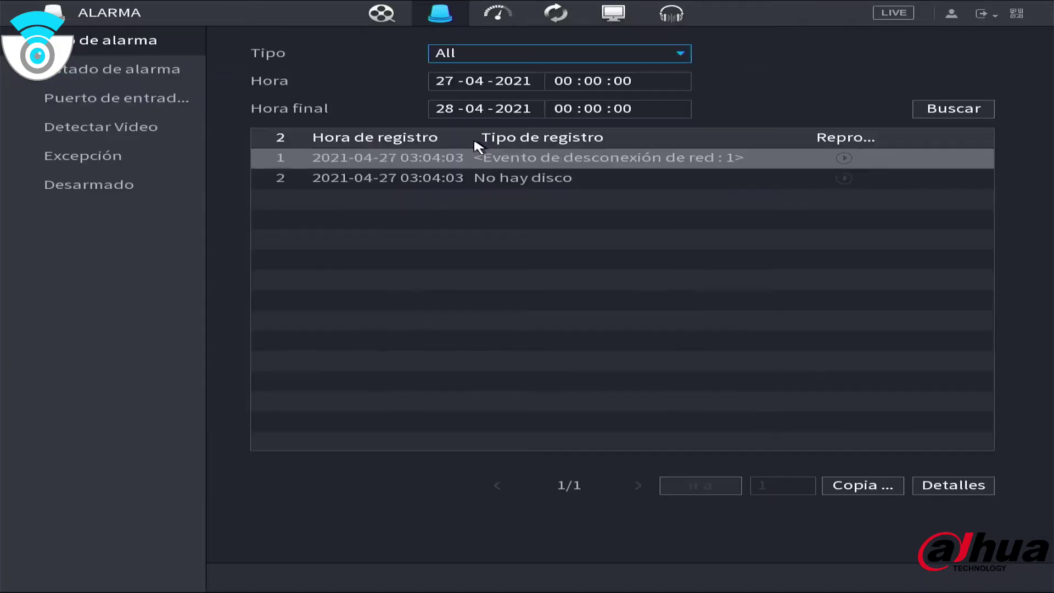
Review Estado de alarma, Puerto de entrada and Detectar Video, dismissing no-channel notices, then show Excepción
click(114, 72)
click(131, 103)
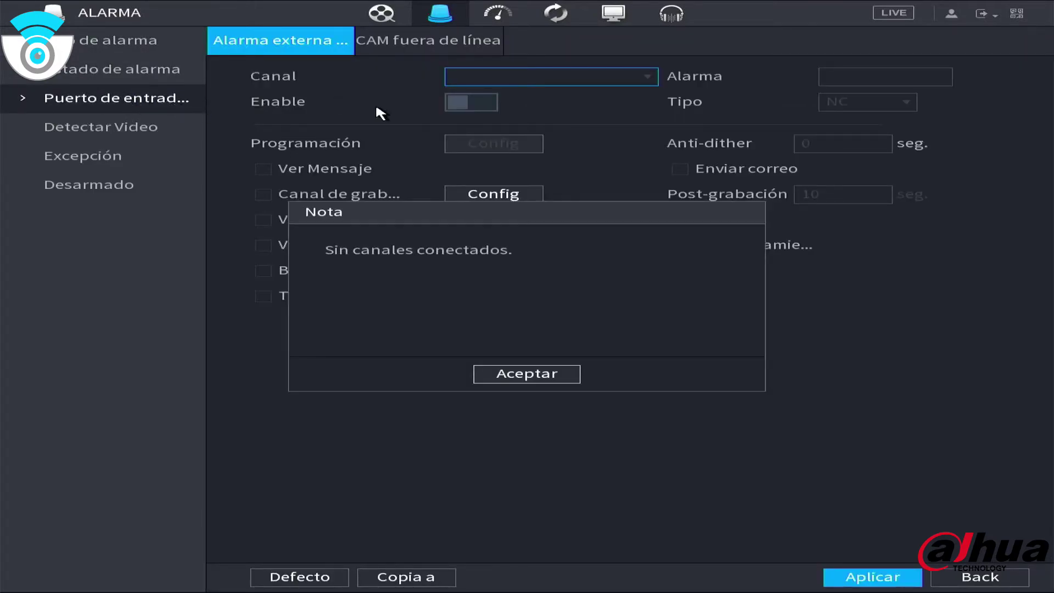
click(553, 375)
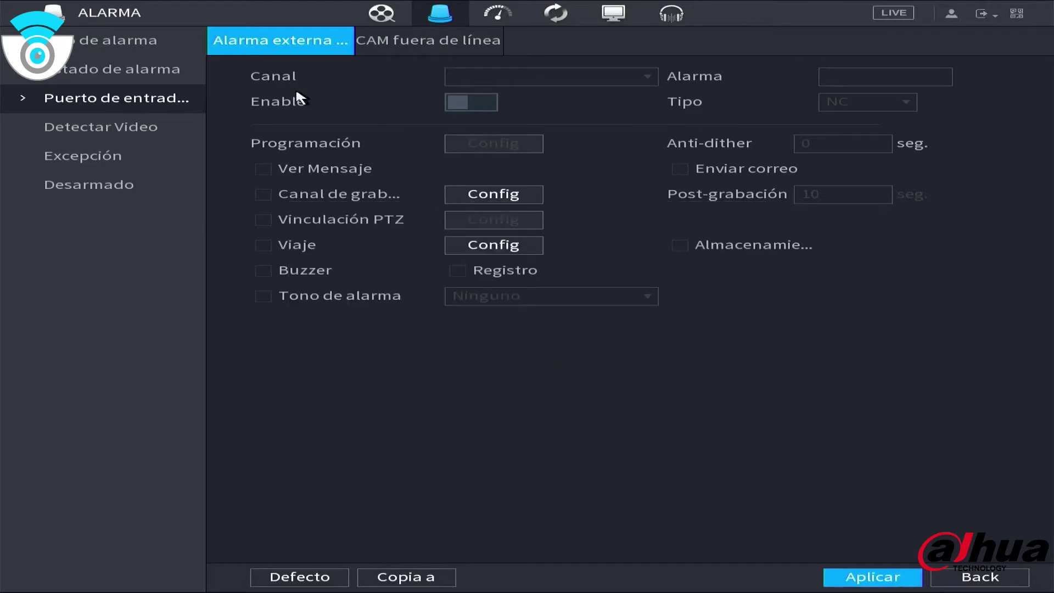
click(134, 132)
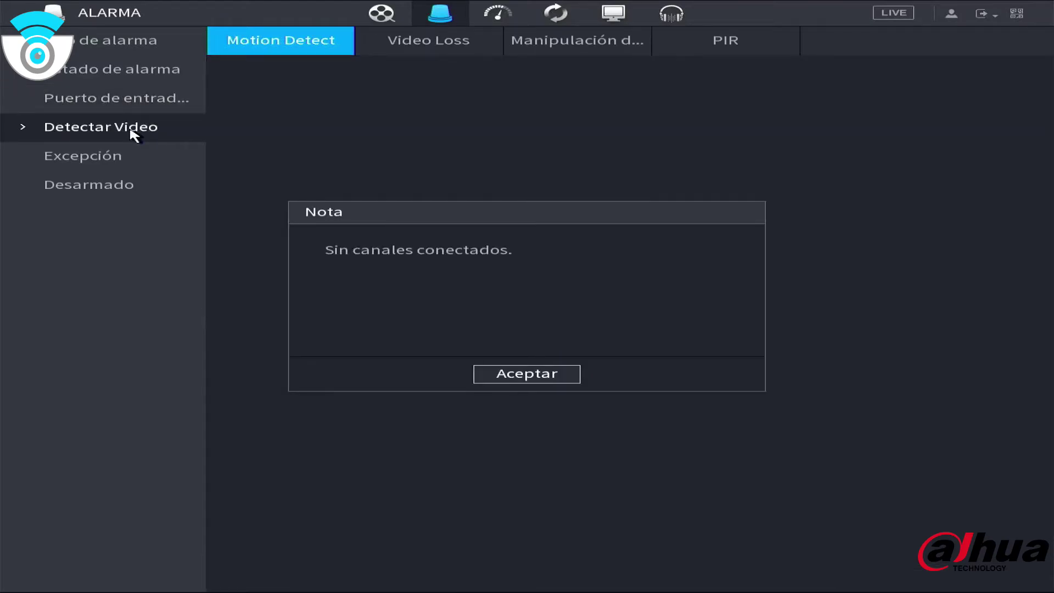
click(542, 376)
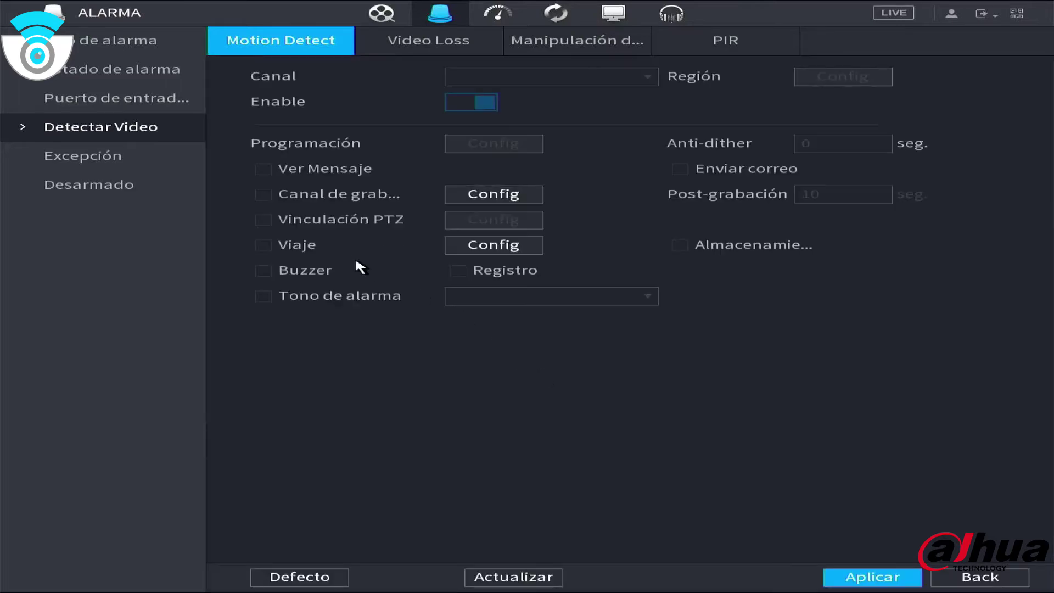
click(107, 156)
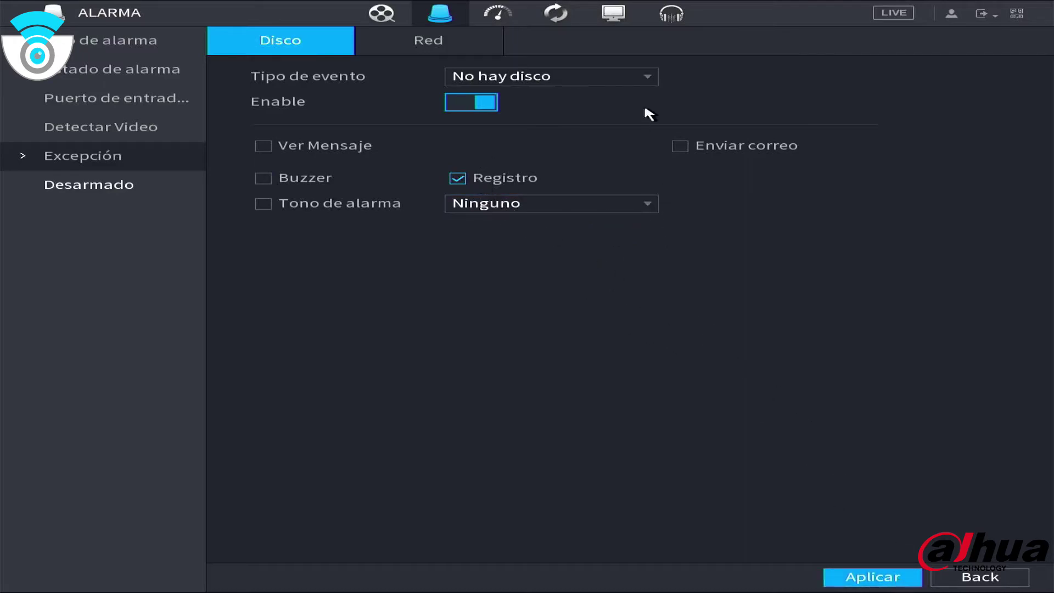
Enable Ver Mensaje for the Error en disco and No hay disco events, applying each
click(639, 76)
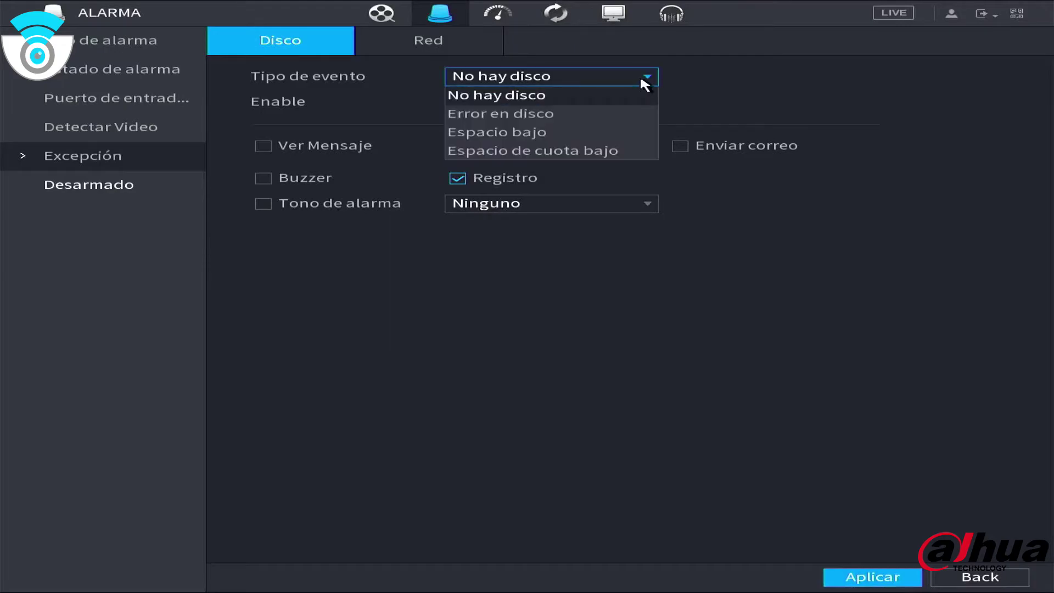
click(558, 114)
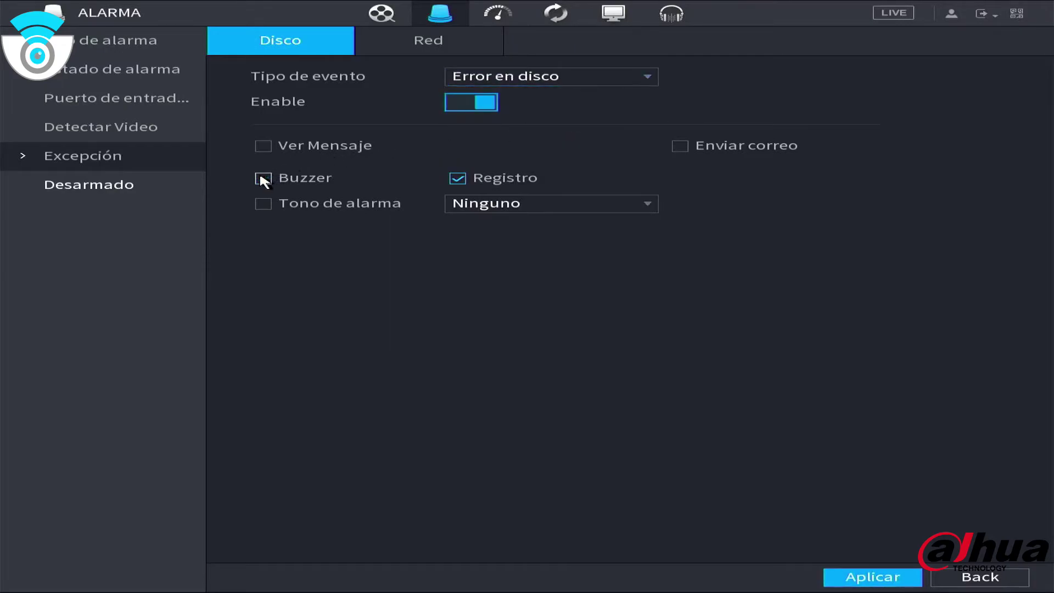
click(878, 578)
click(263, 145)
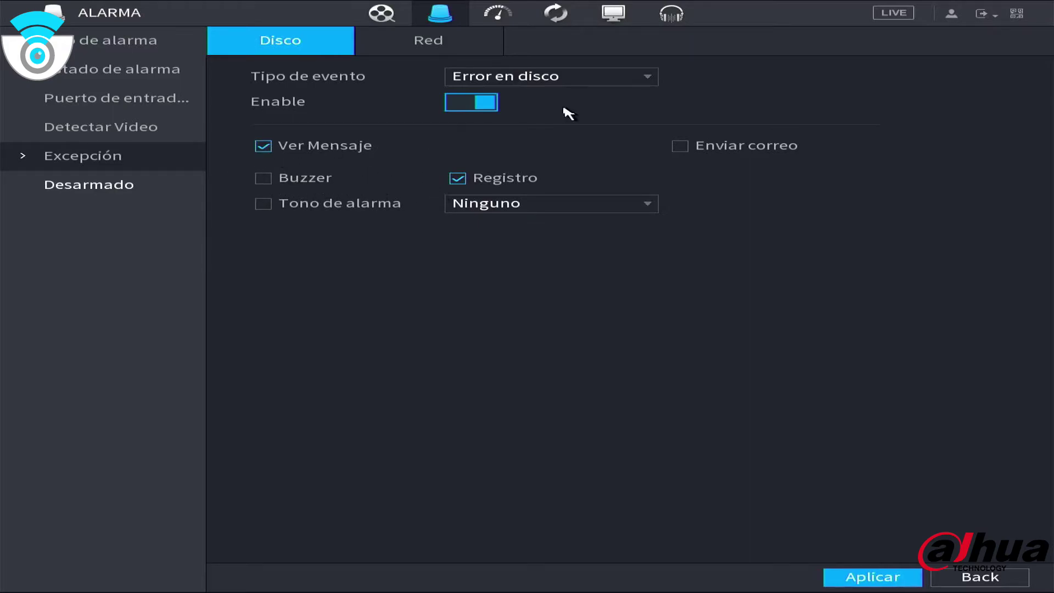
click(604, 80)
click(543, 96)
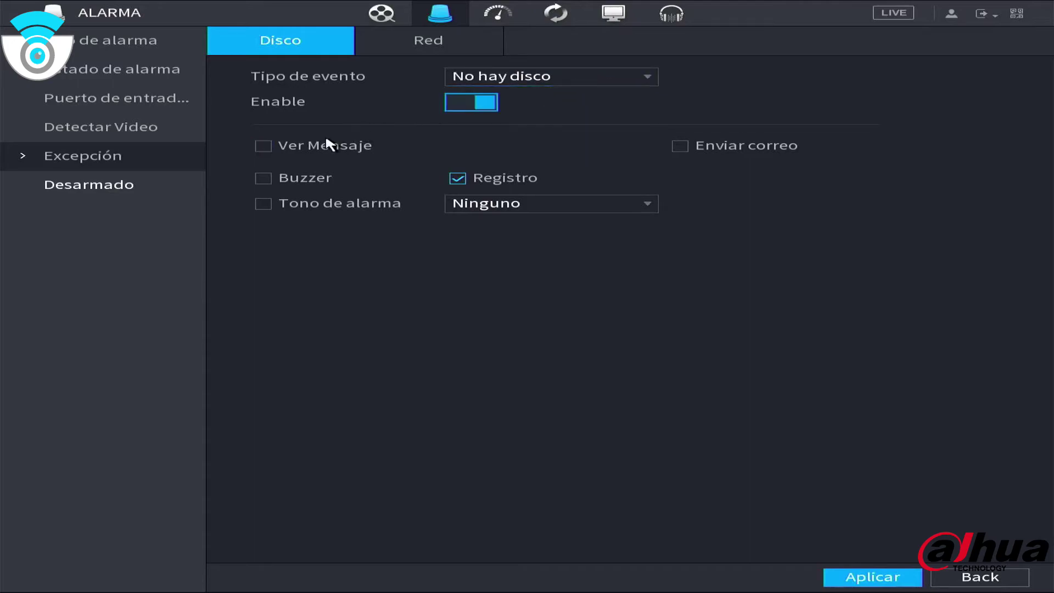
click(263, 146)
click(884, 576)
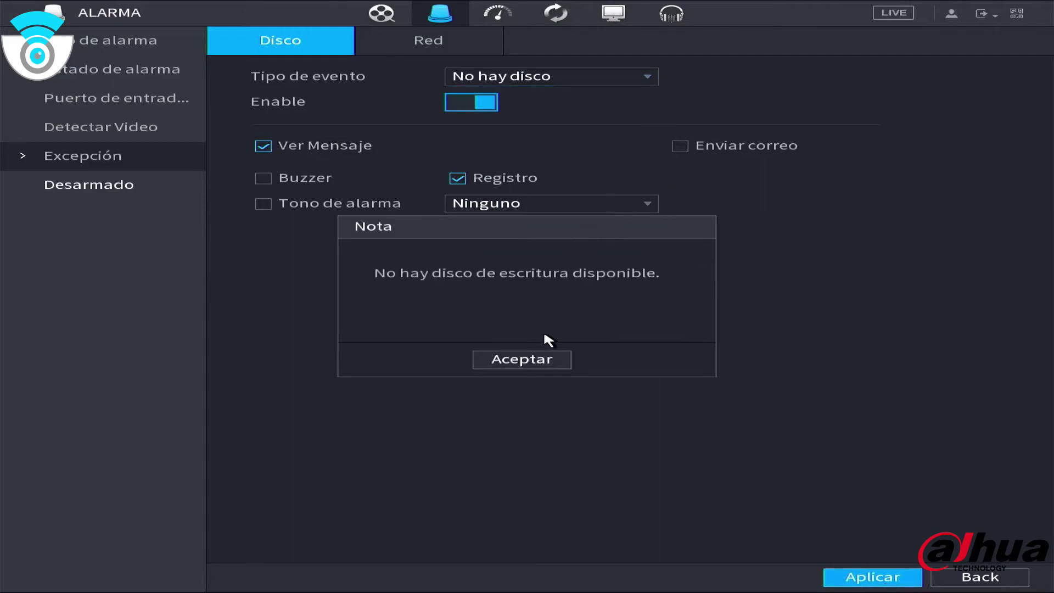
click(544, 360)
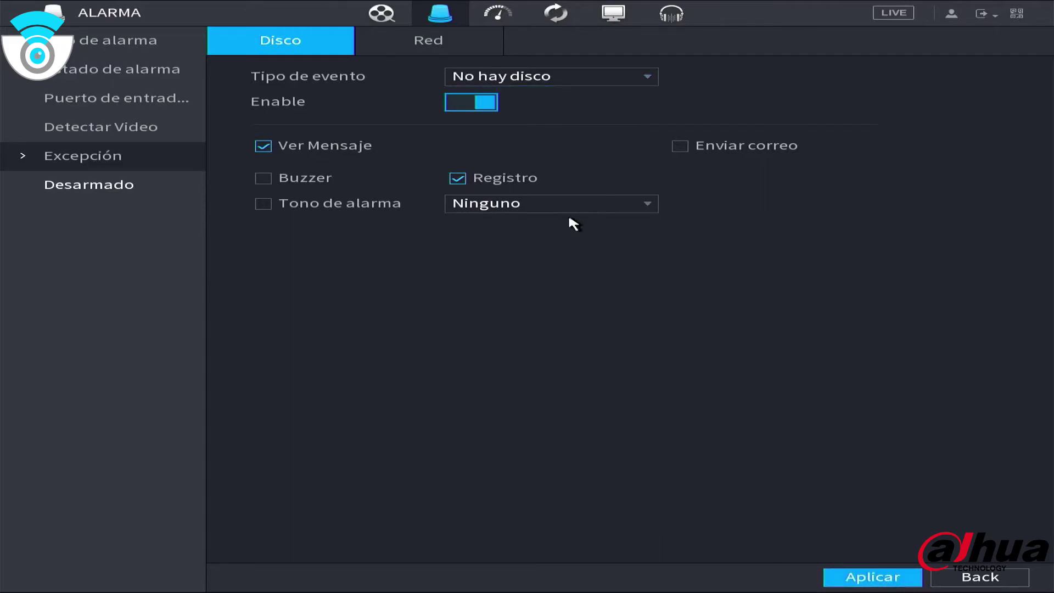
Disable the Espacio de cuota bajo alert, reapply with Error en disco selected, and check Desarmado
click(581, 77)
click(544, 133)
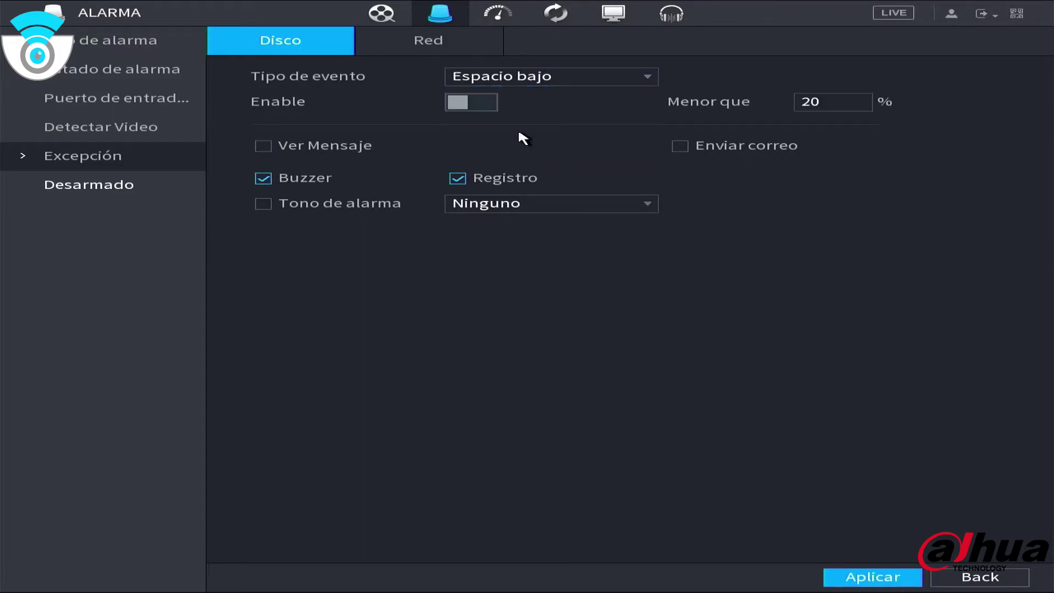
click(539, 78)
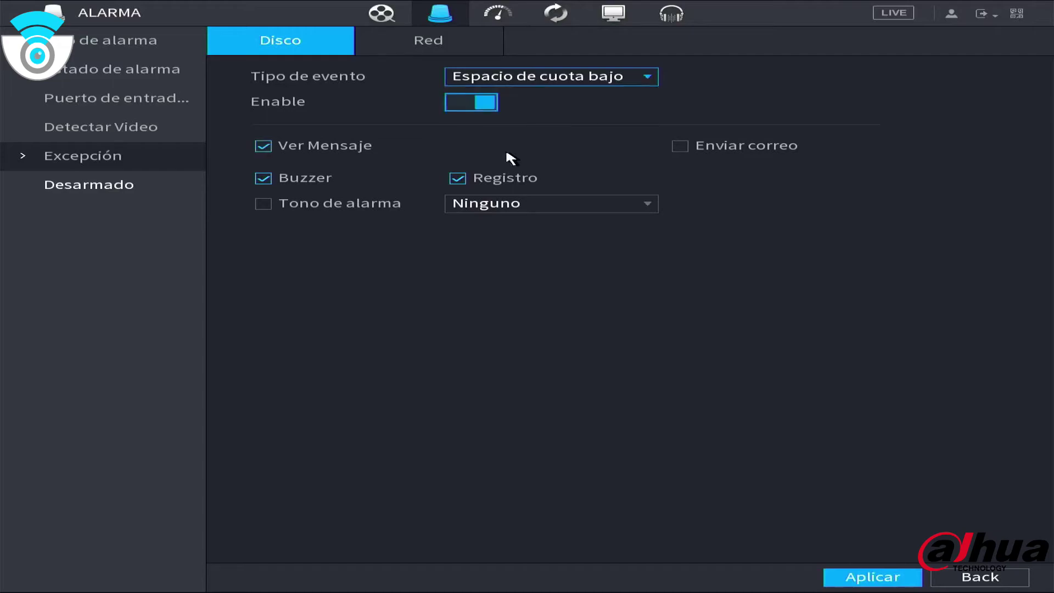
click(483, 103)
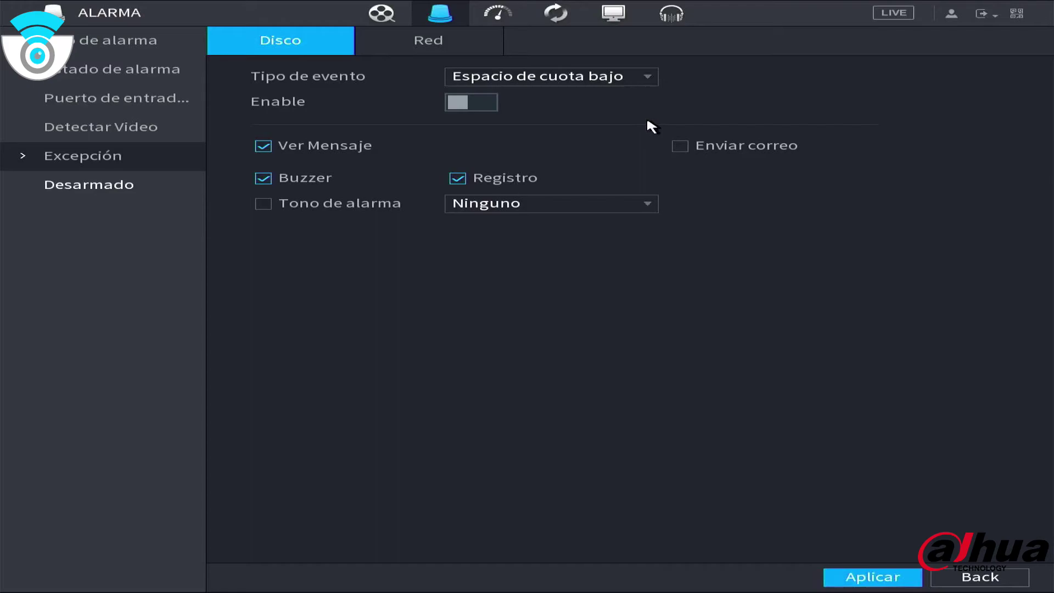
click(614, 78)
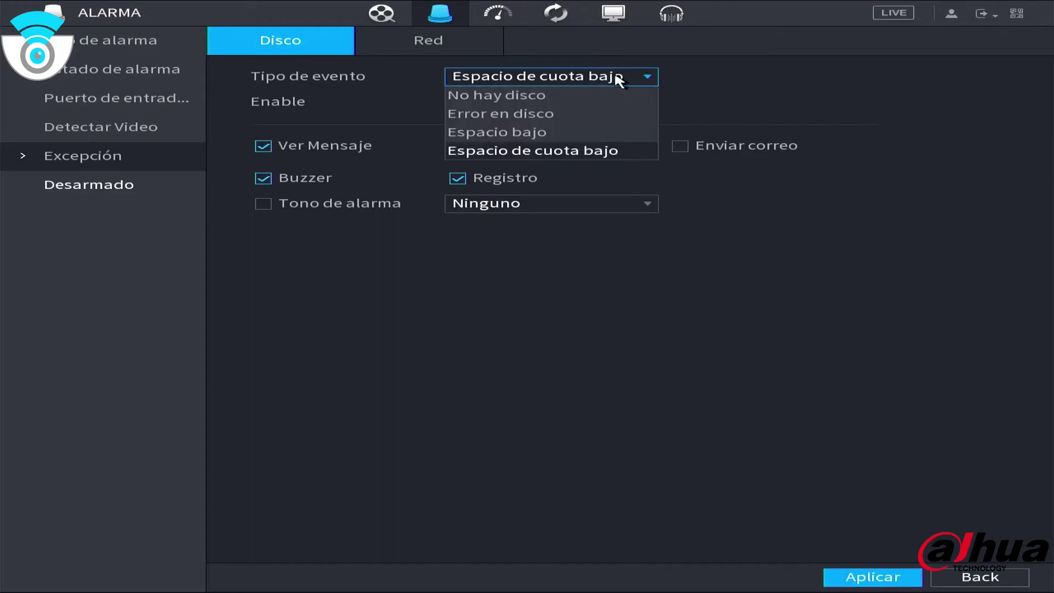
click(548, 112)
click(546, 82)
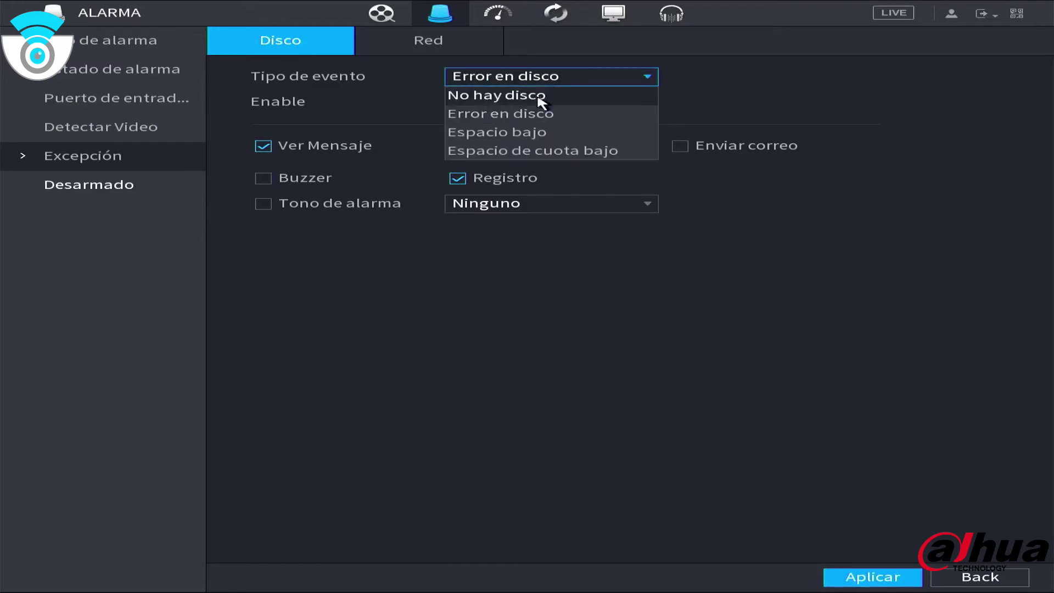
click(536, 113)
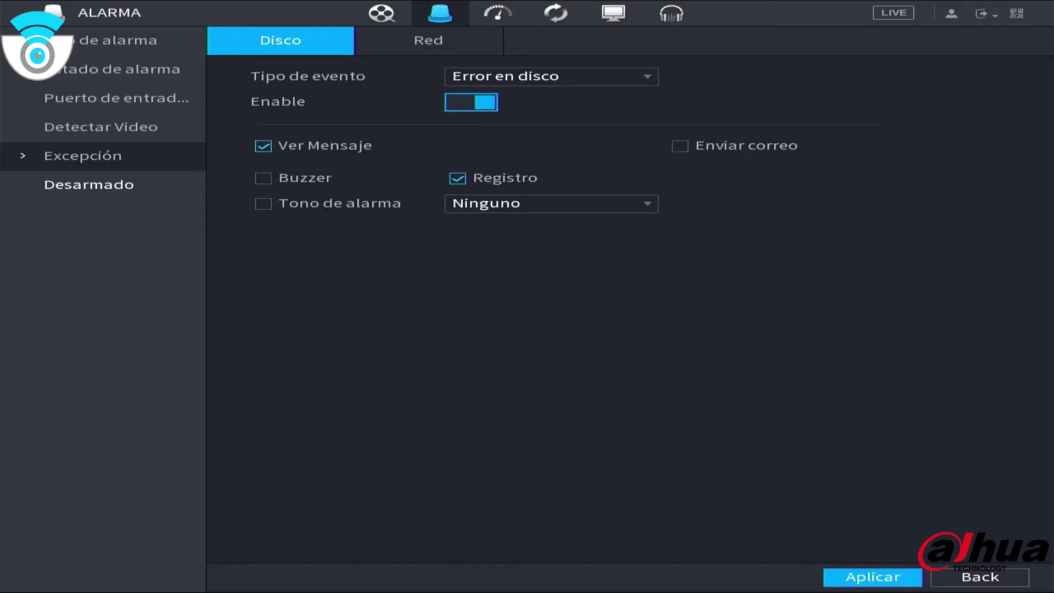
click(887, 575)
click(97, 189)
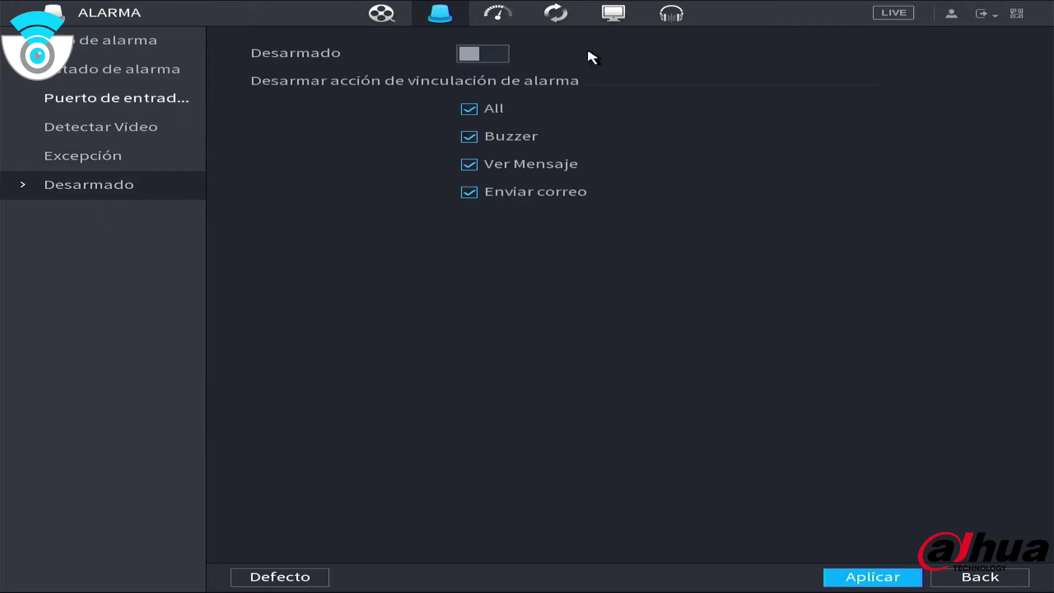
right_click(623, 52)
Review the system log, version info, online network users and automatic reboot pages before returning
click(835, 133)
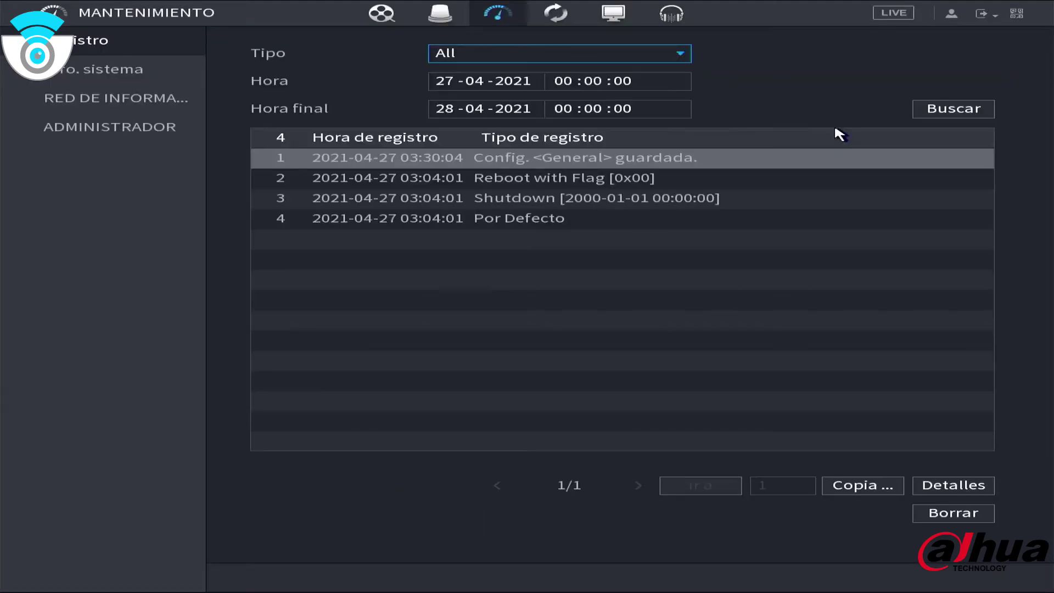
click(154, 76)
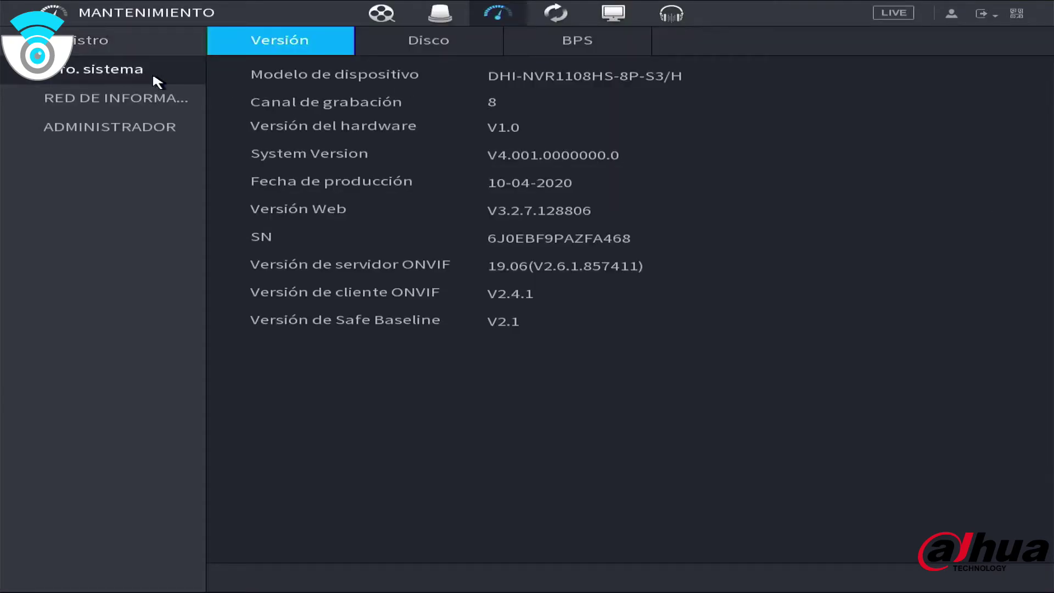
click(146, 104)
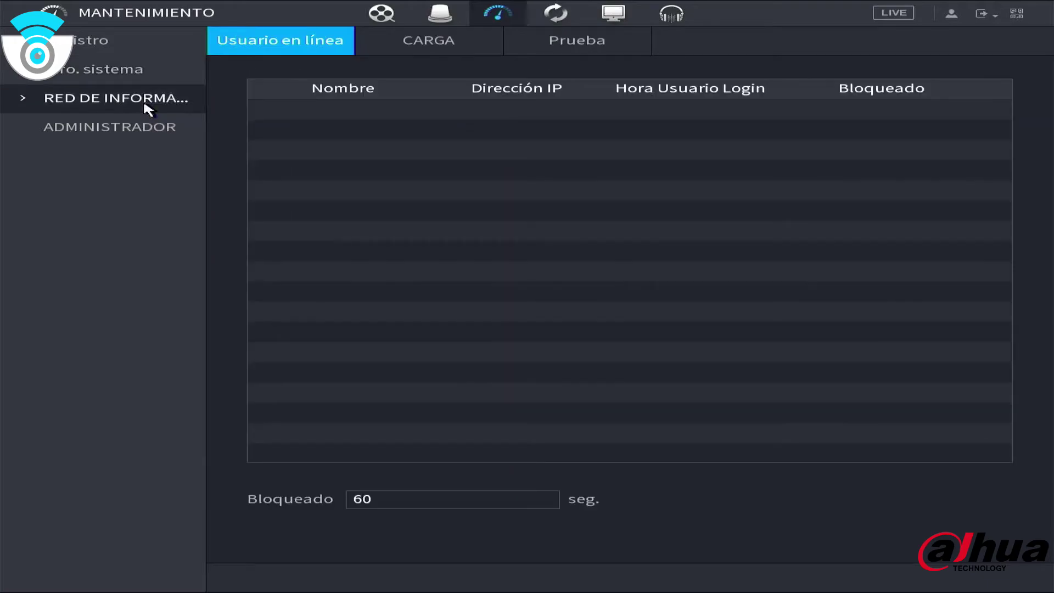
click(154, 135)
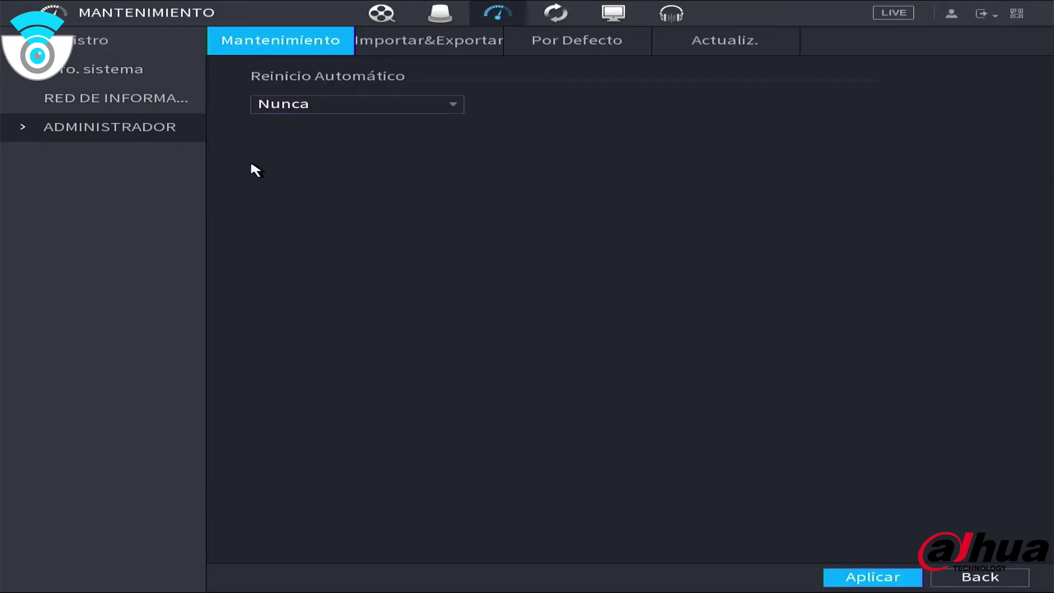
right_click(263, 191)
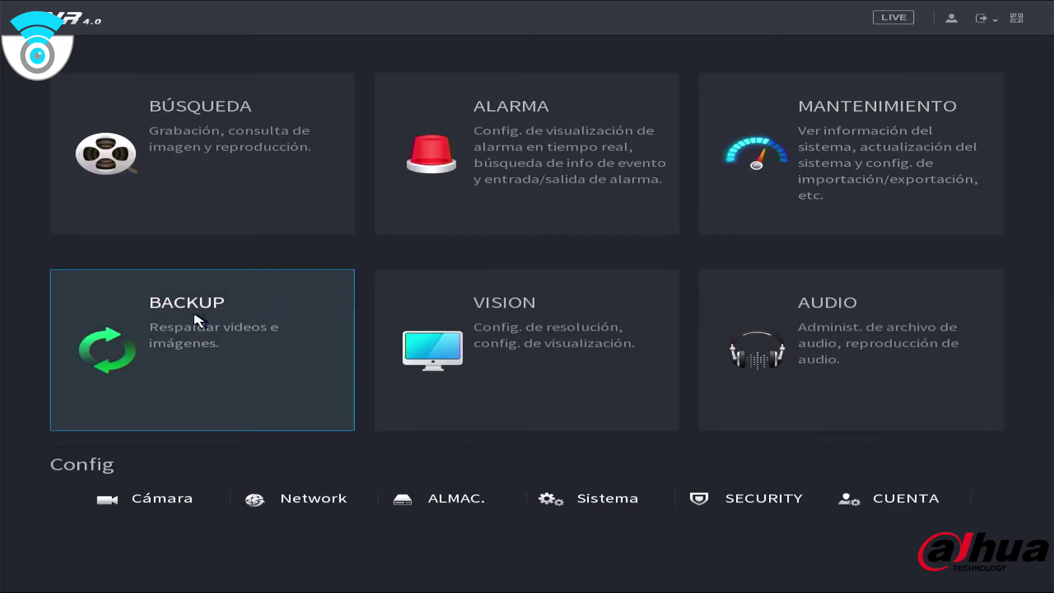
Apply display settings with VGA + HDMI output, 1280x1024 resolution and transparency back at 0%
click(539, 341)
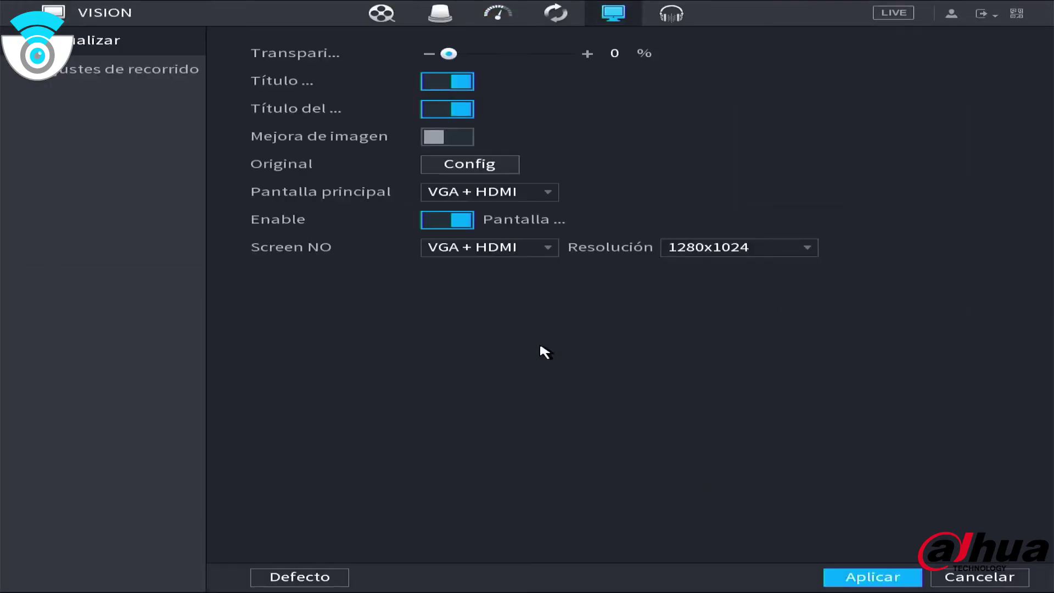
click(548, 192)
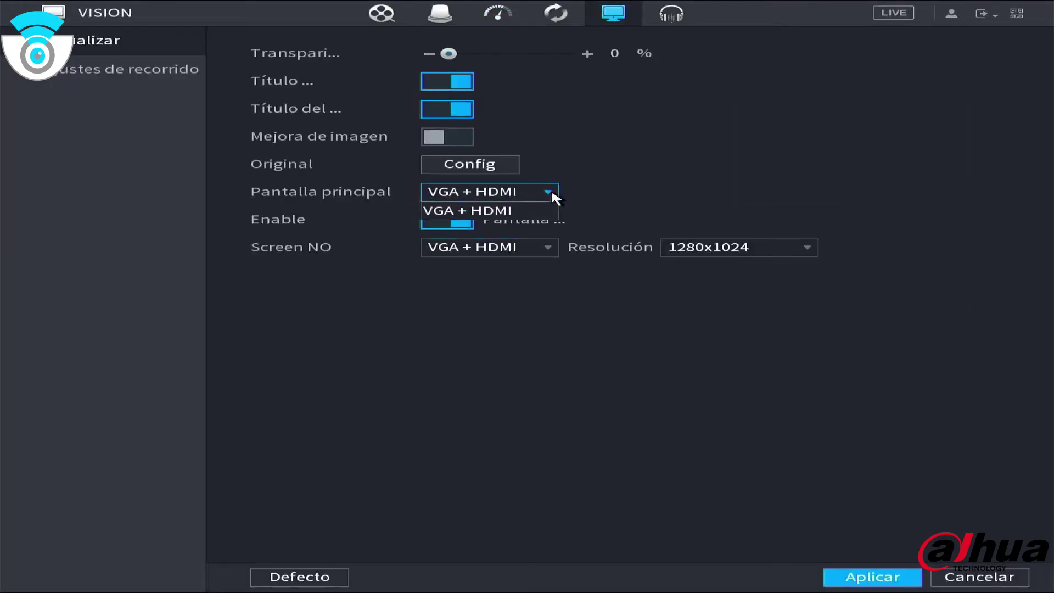
click(519, 203)
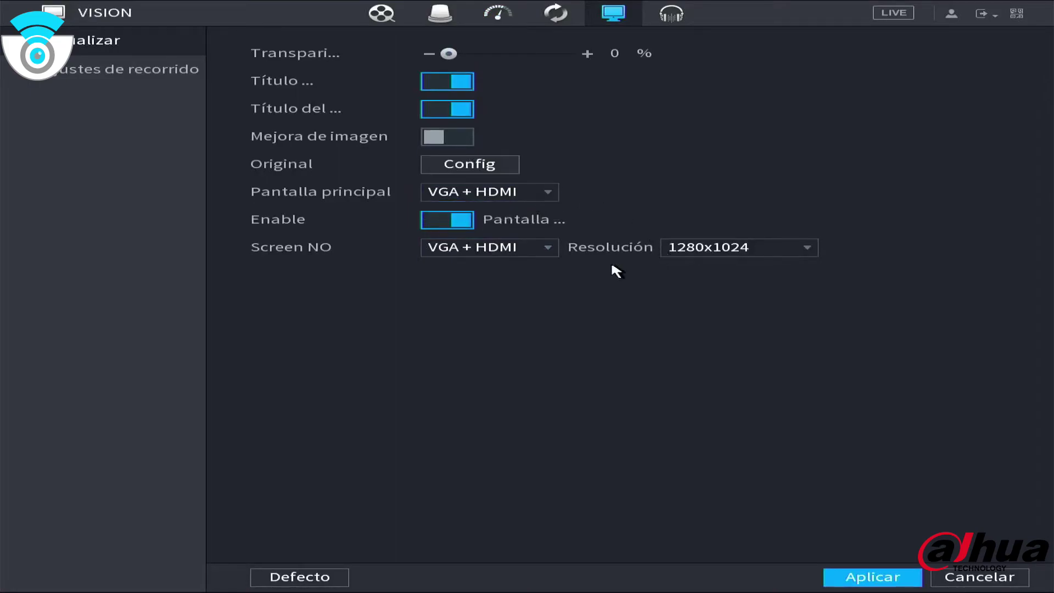
click(537, 242)
click(536, 242)
click(760, 249)
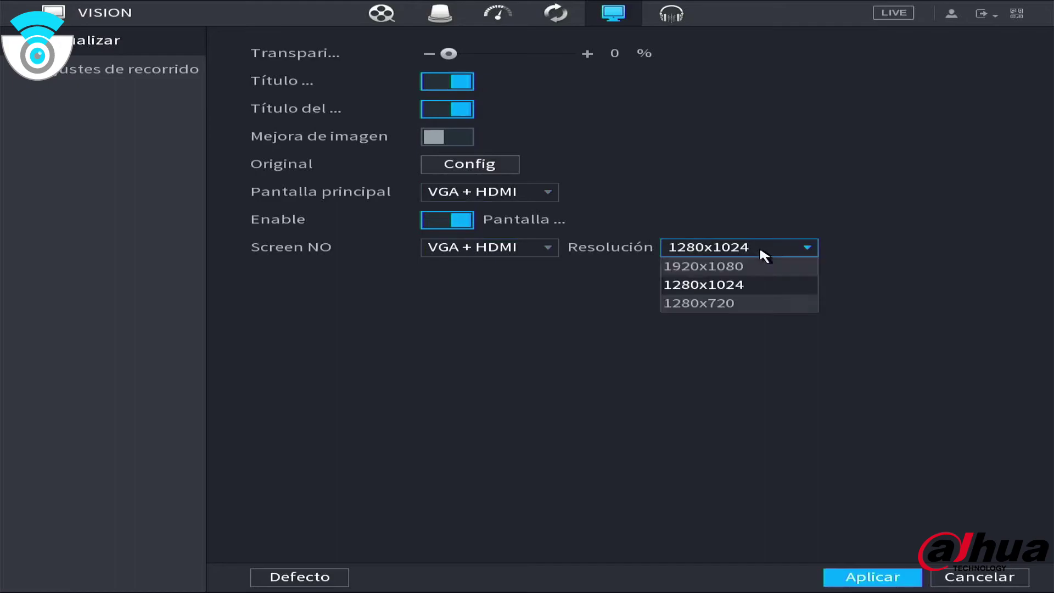
click(745, 169)
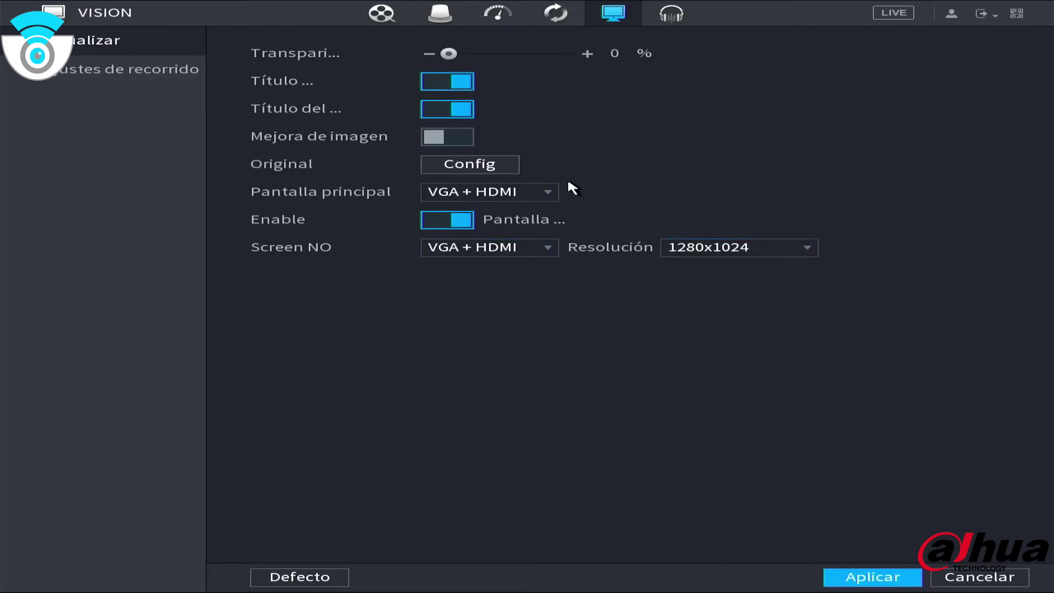
drag(434, 53, 500, 65)
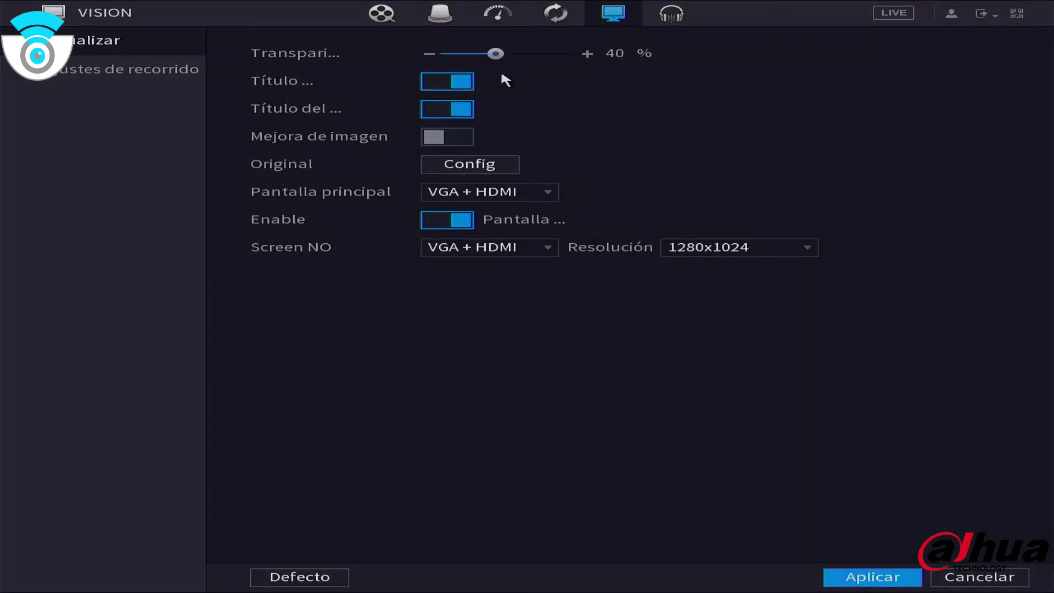
drag(497, 53, 414, 55)
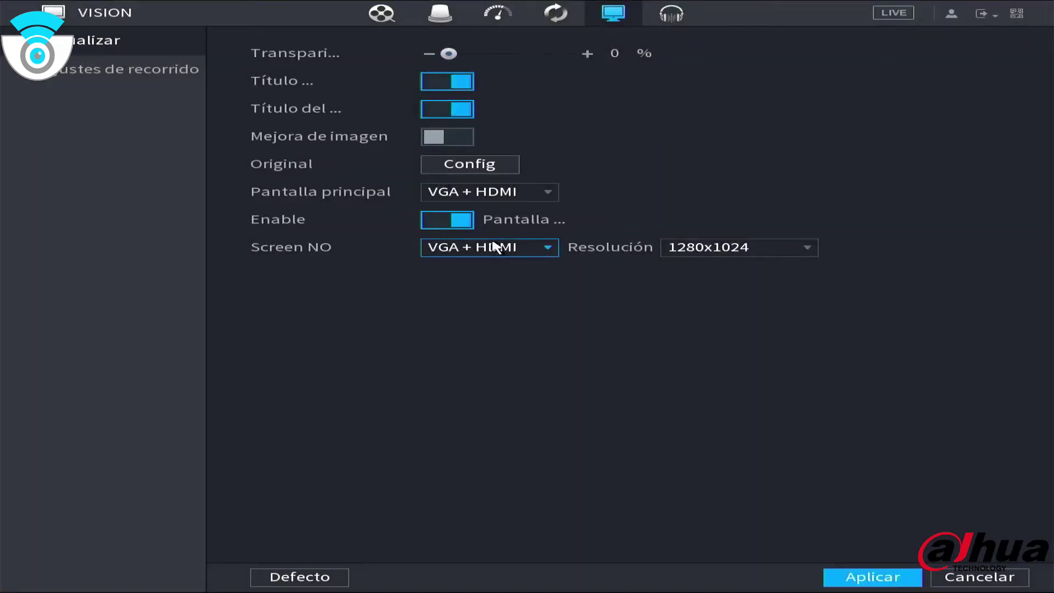
click(911, 586)
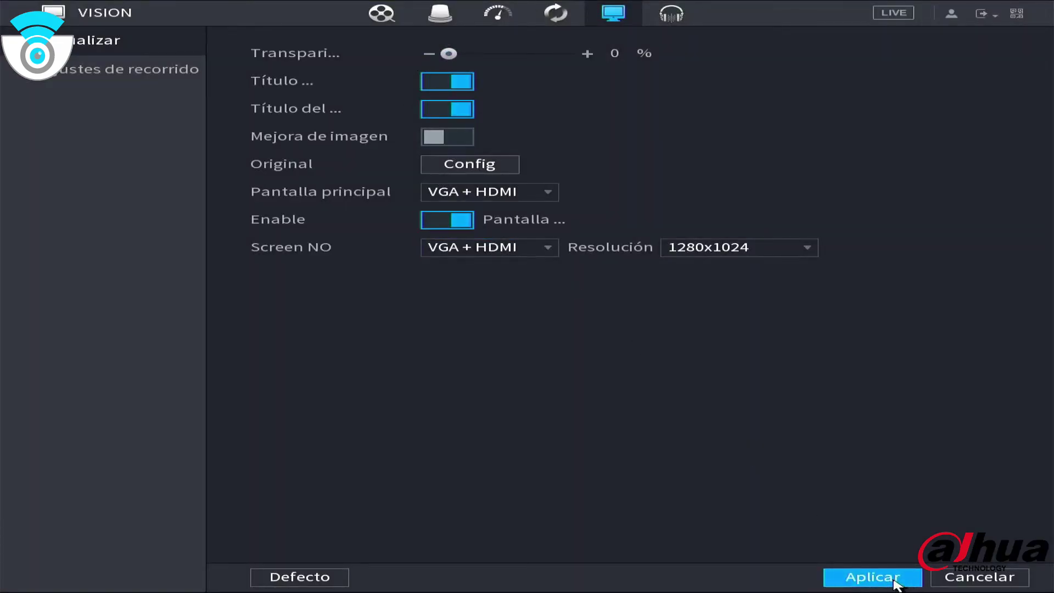
right_click(620, 397)
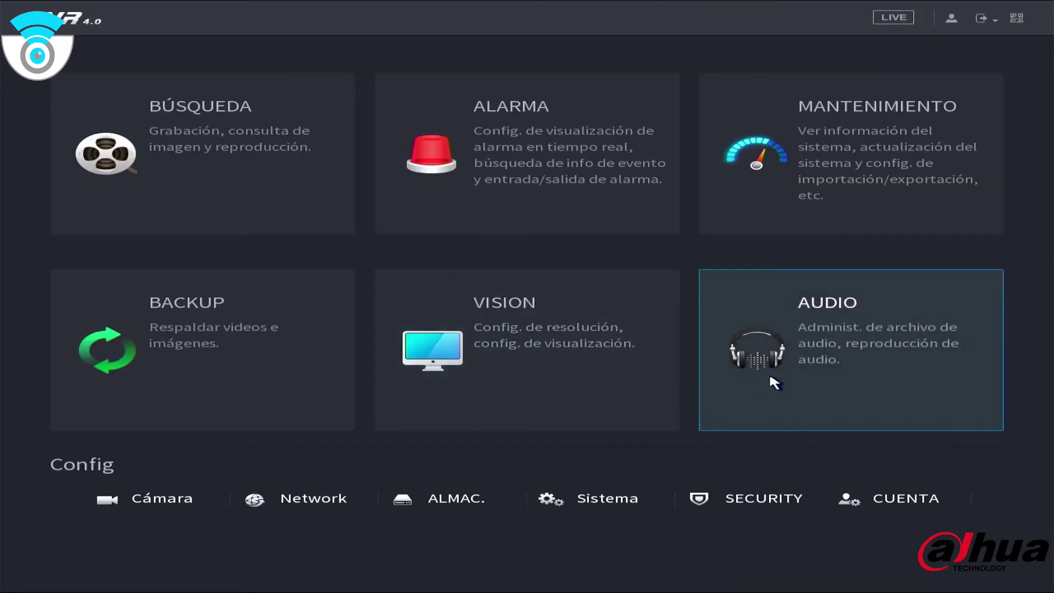
Review the Audio file management and Cámara image settings pages, dismissing the no-channels notice
click(808, 364)
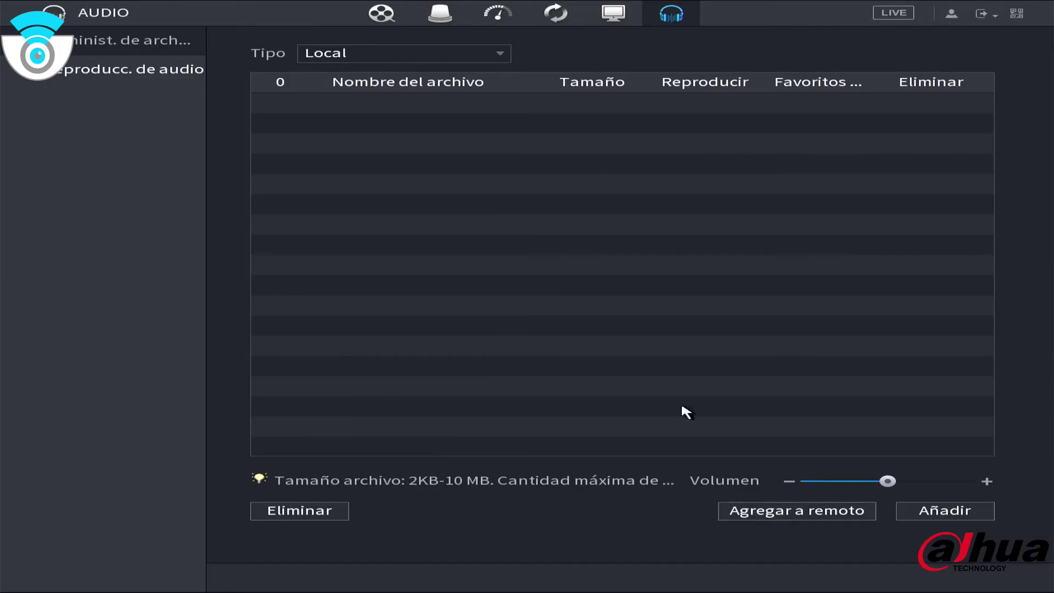
right_click(697, 253)
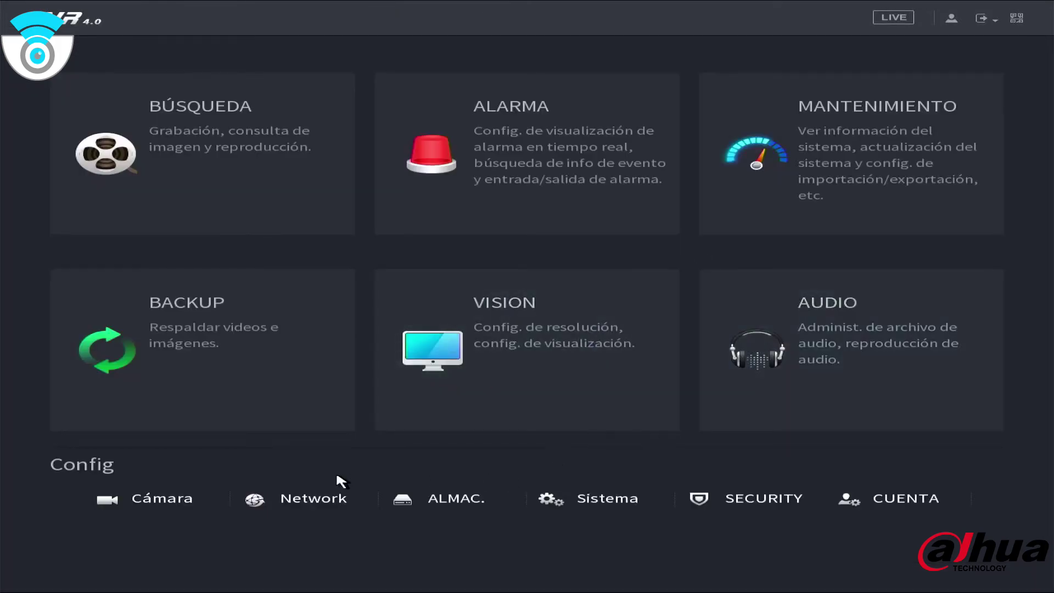
click(157, 499)
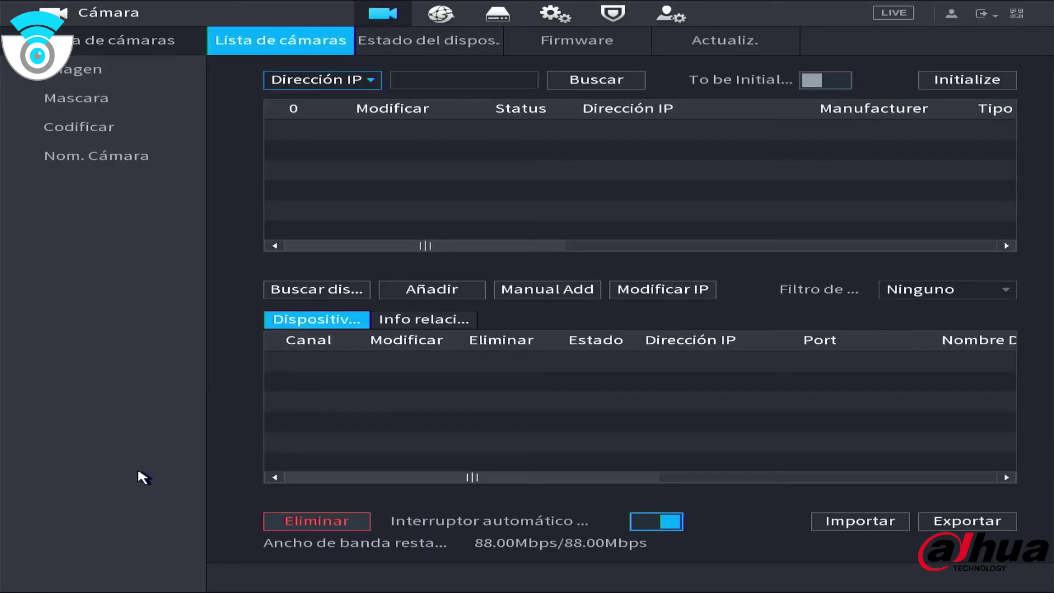
click(100, 66)
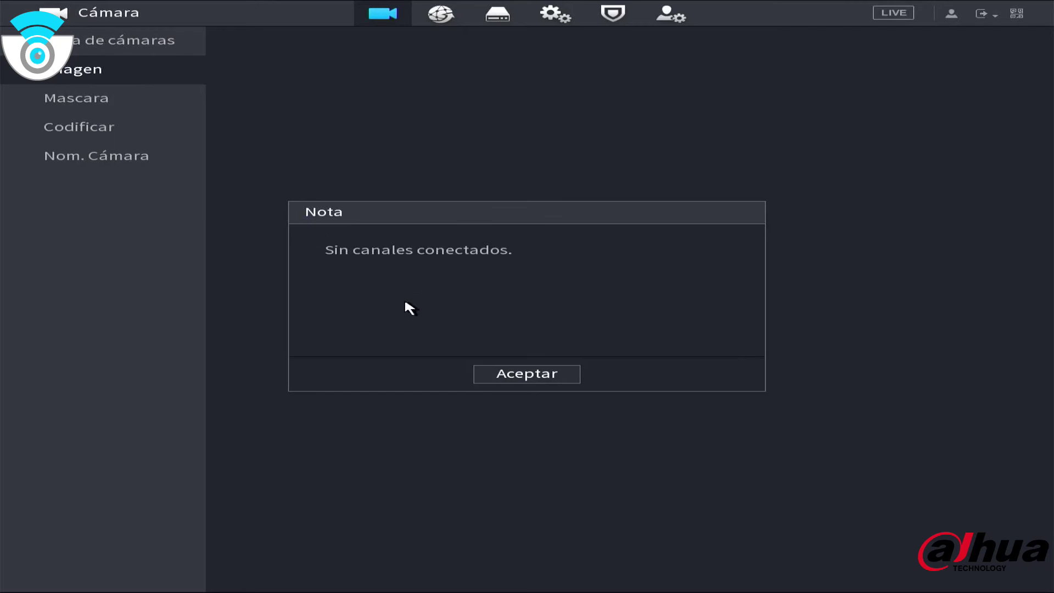
click(543, 378)
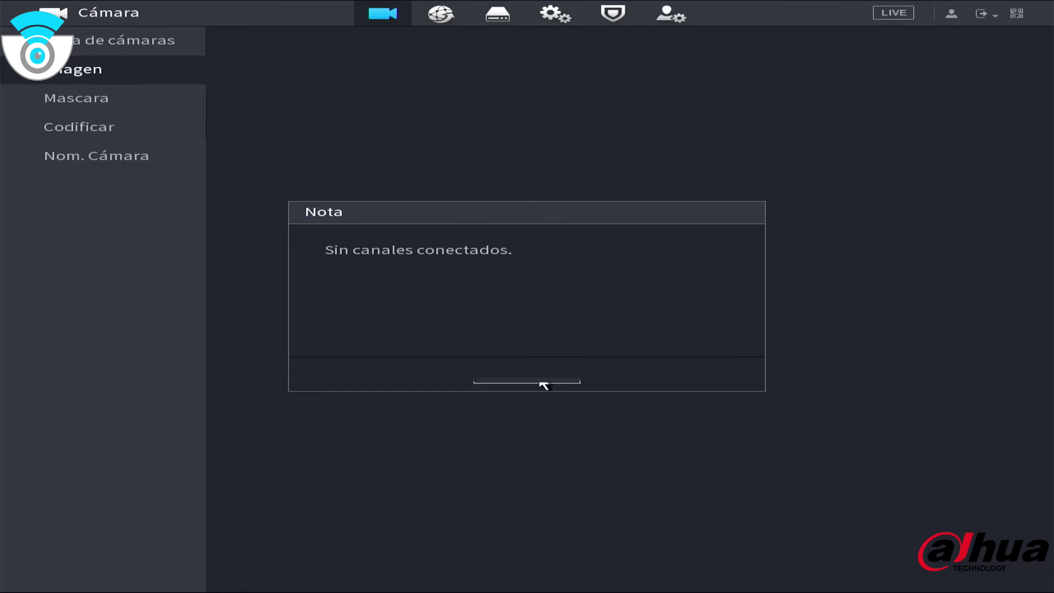
right_click(198, 307)
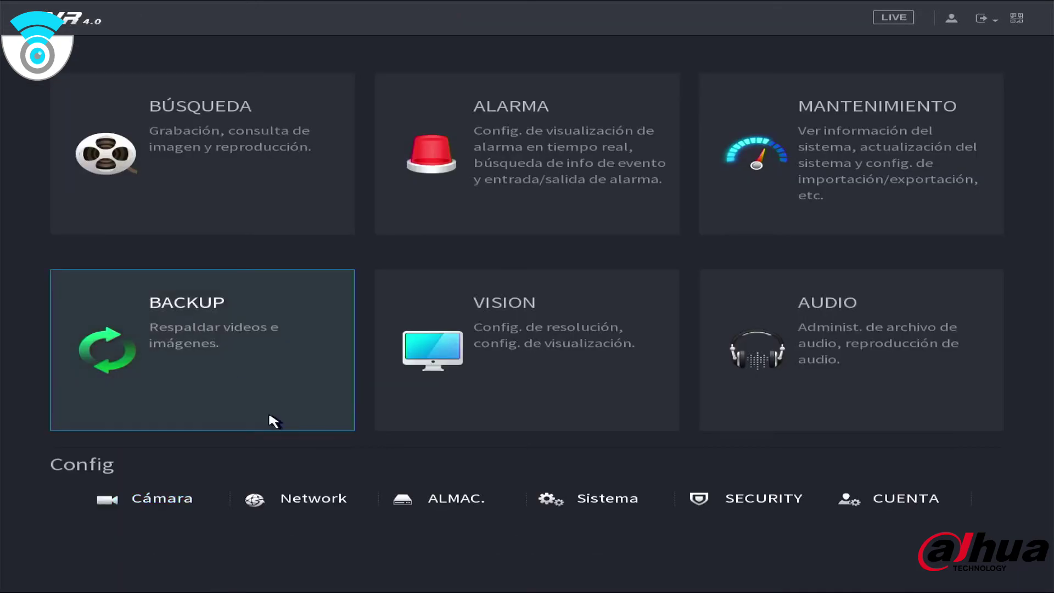
Review Network, storage, Sistema, Security status and the Cuenta list holding only the admin user
click(320, 499)
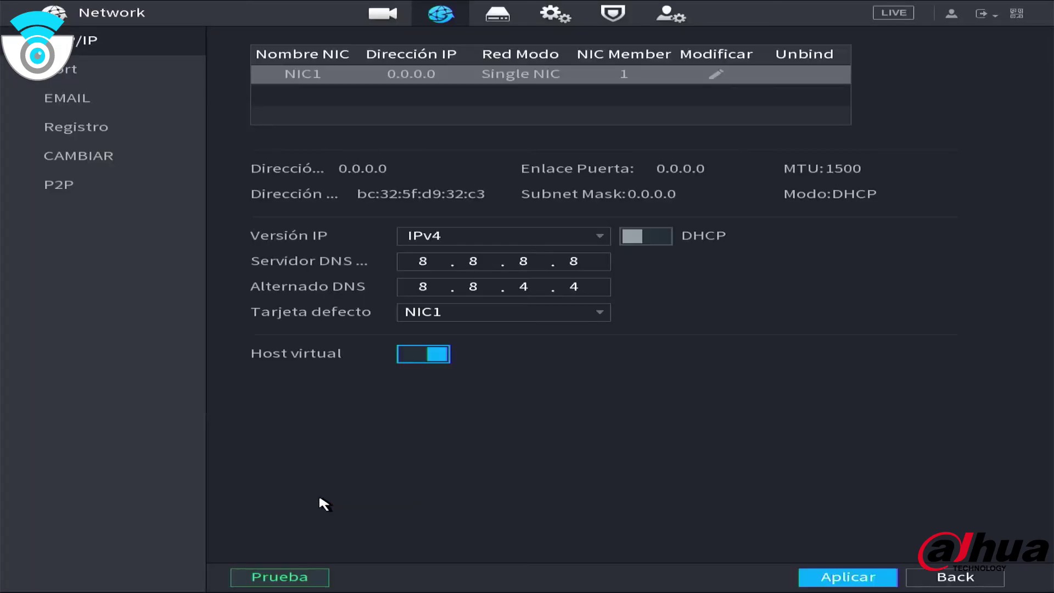
right_click(176, 183)
click(459, 499)
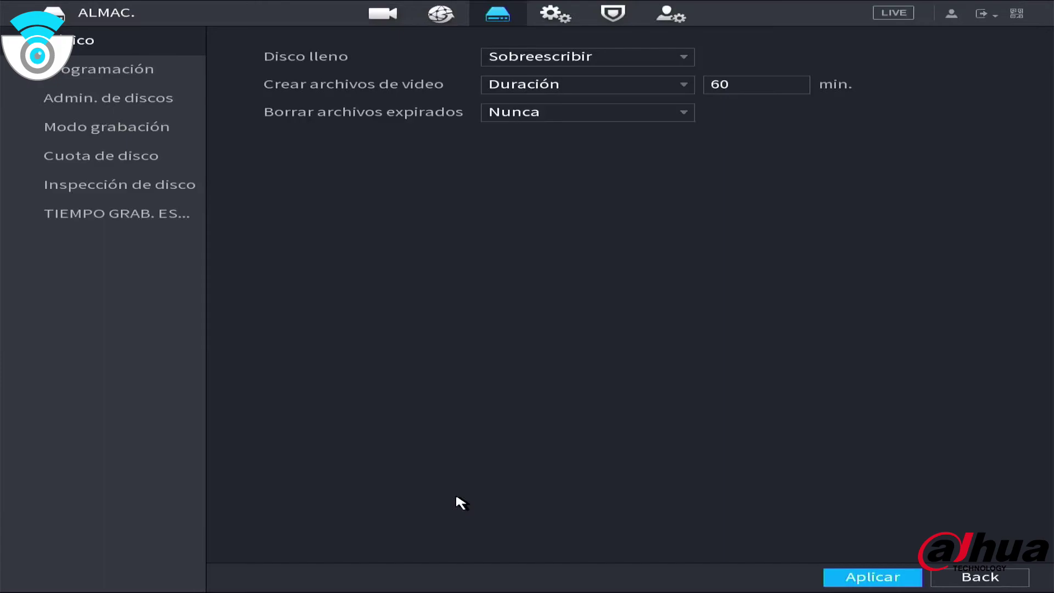
right_click(372, 339)
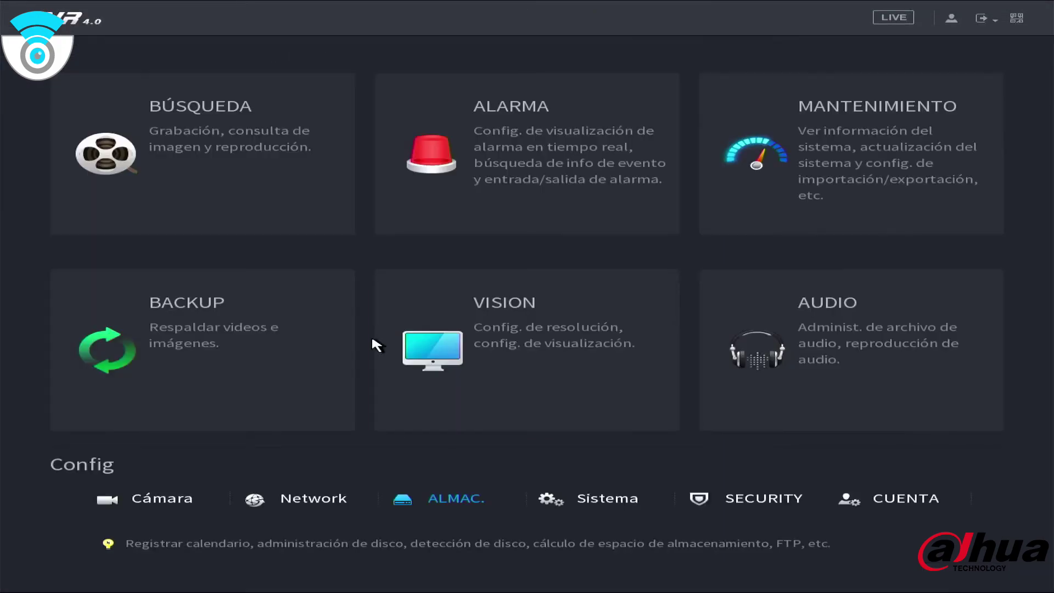
click(617, 504)
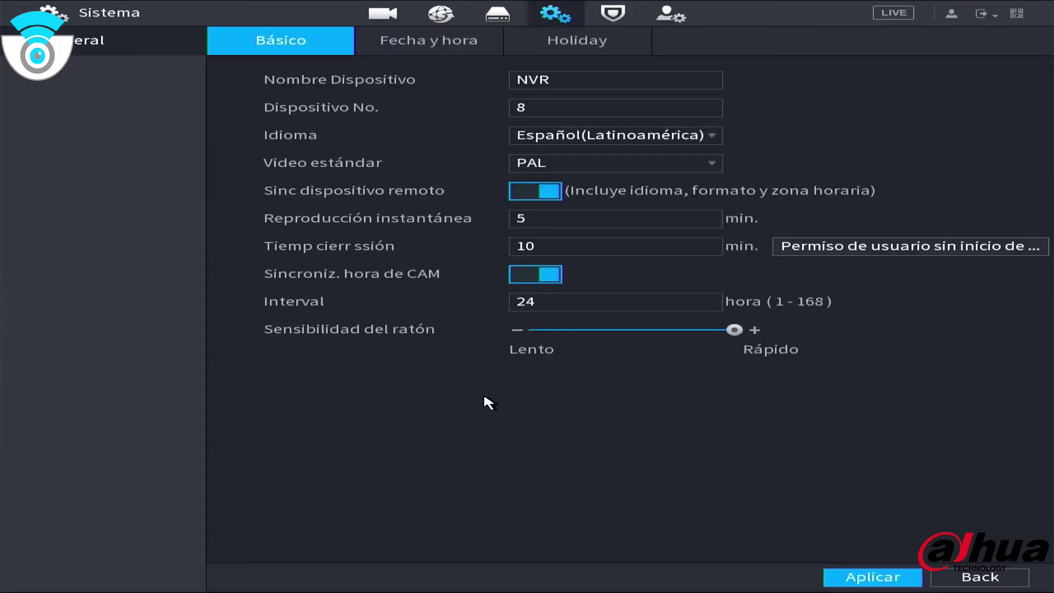
right_click(461, 377)
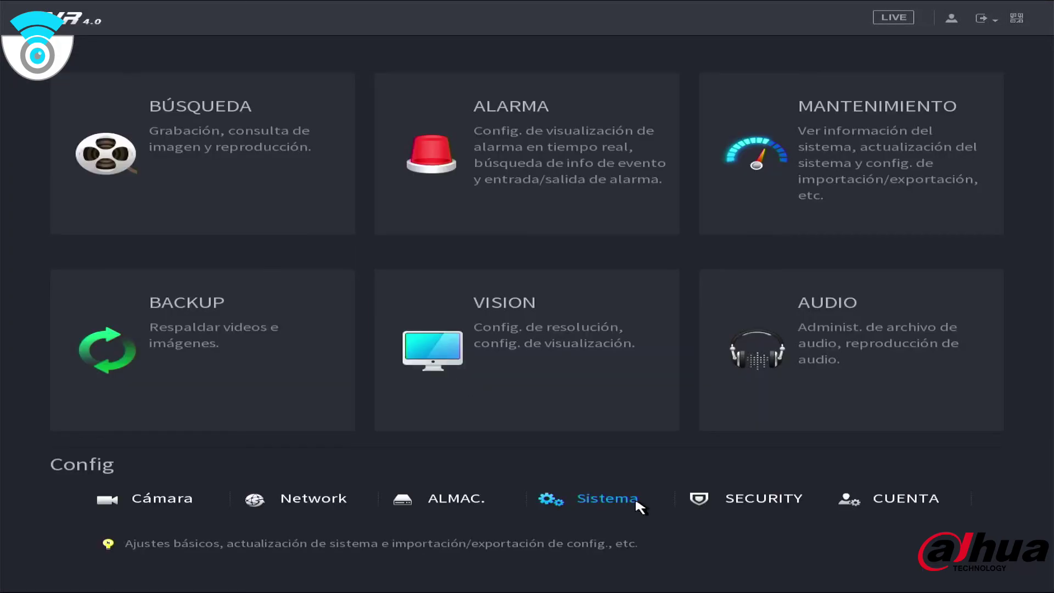
click(739, 497)
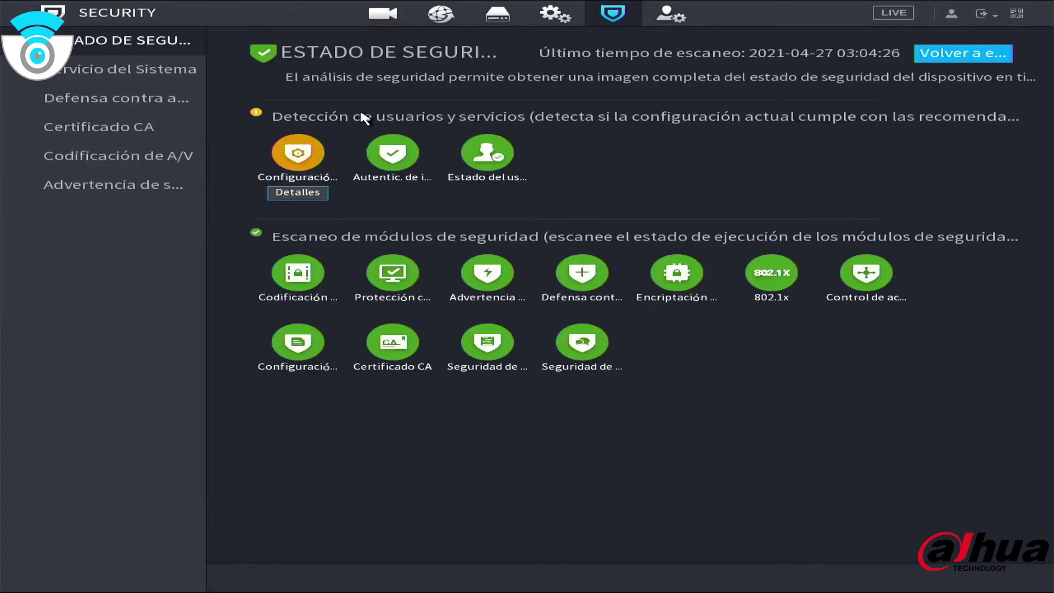
right_click(176, 282)
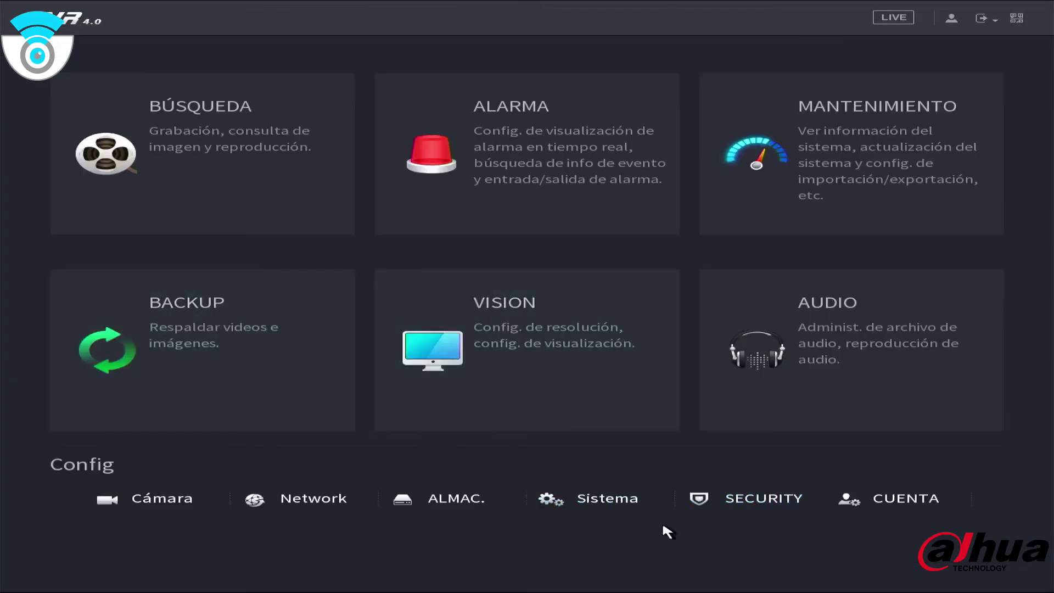
click(897, 499)
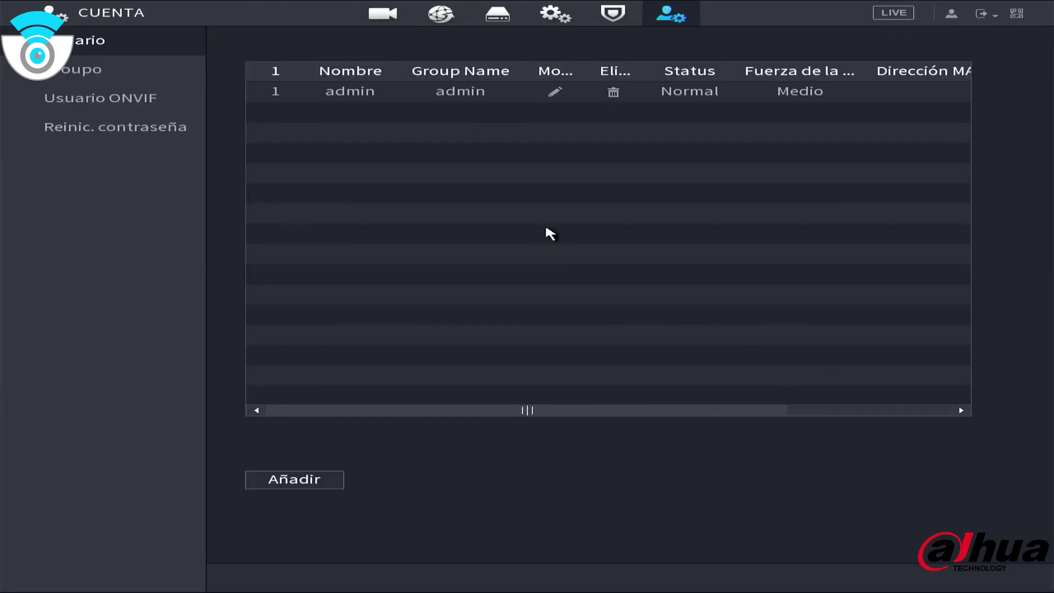
right_click(137, 230)
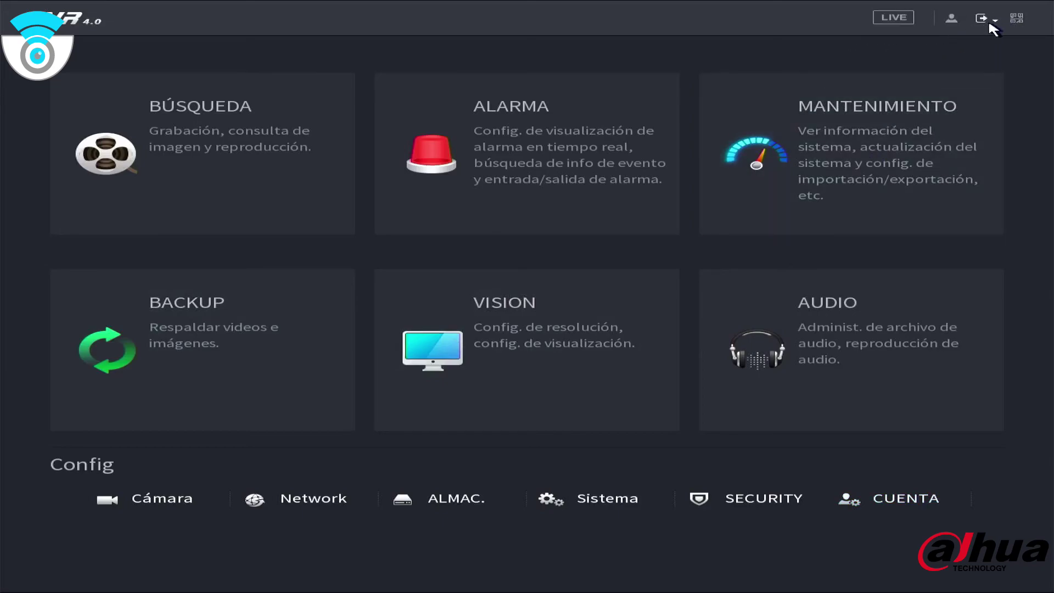
mouse_move(988, 22)
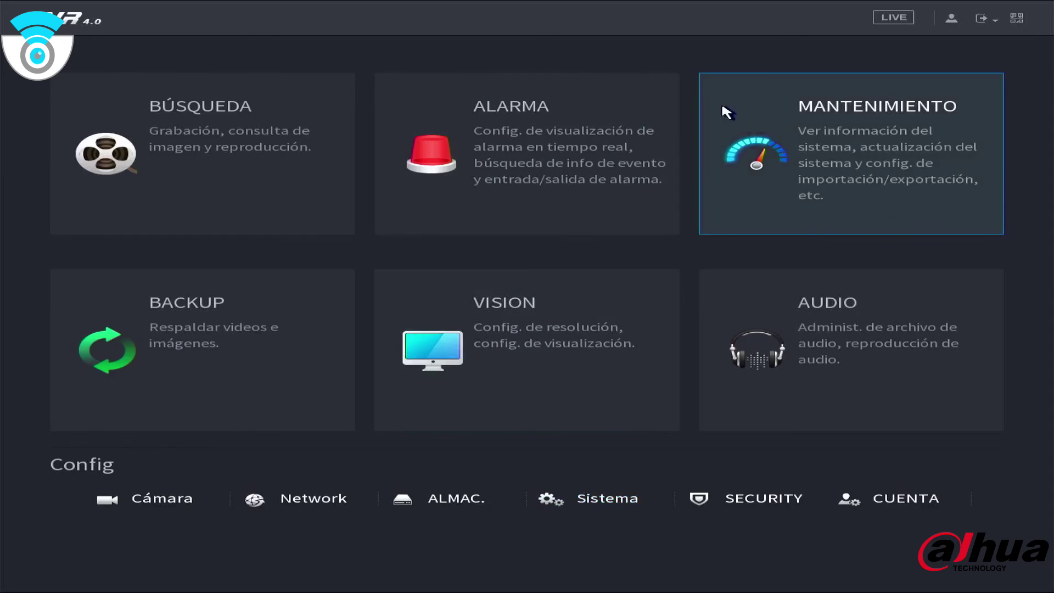
Exit to live view and switch it to the View 9 grid showing channels D1–D8
right_click(731, 23)
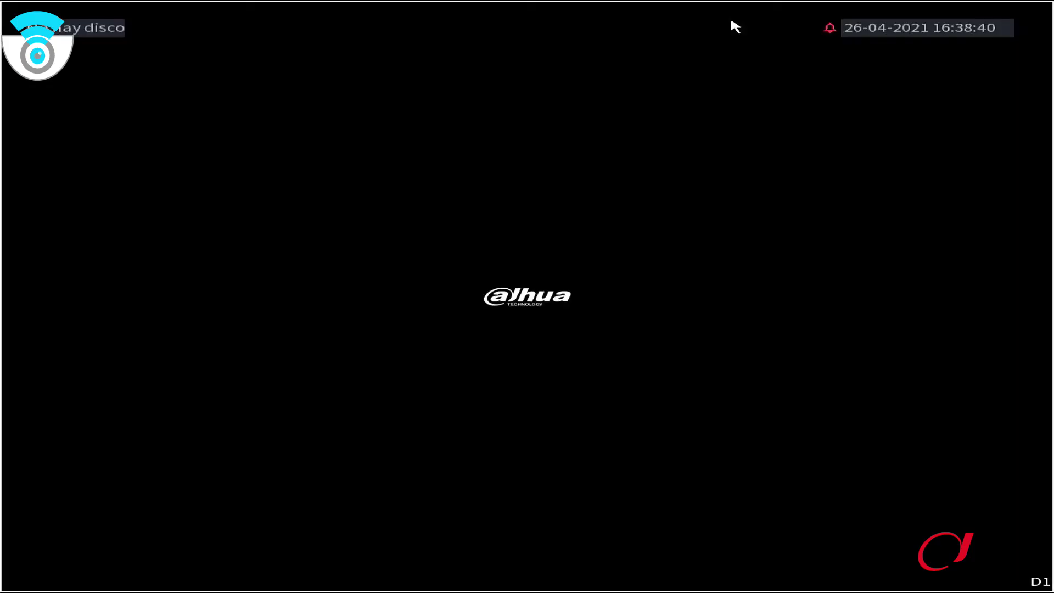
right_click(731, 21)
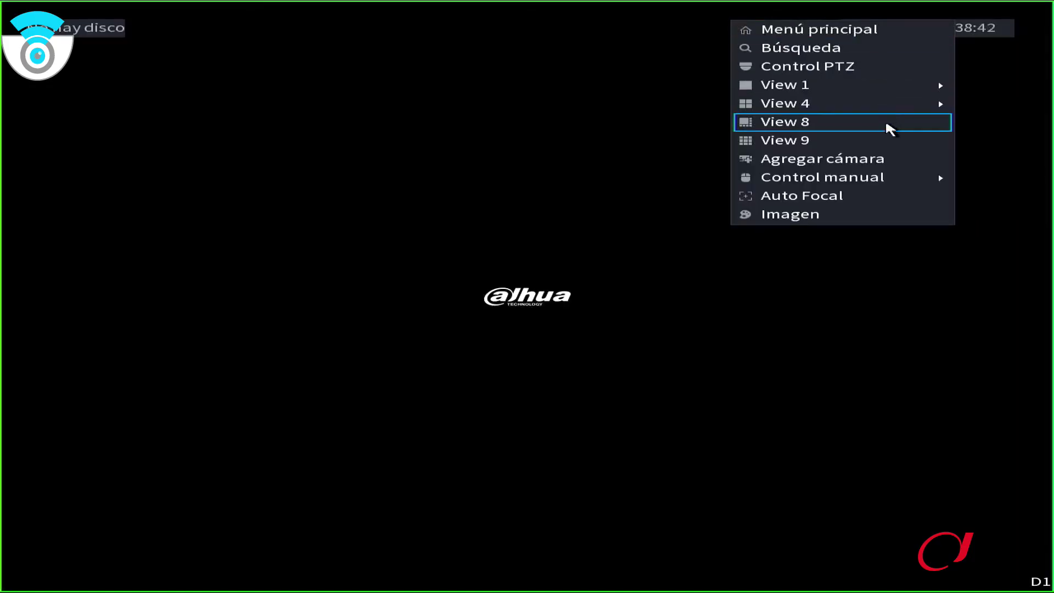
click(830, 141)
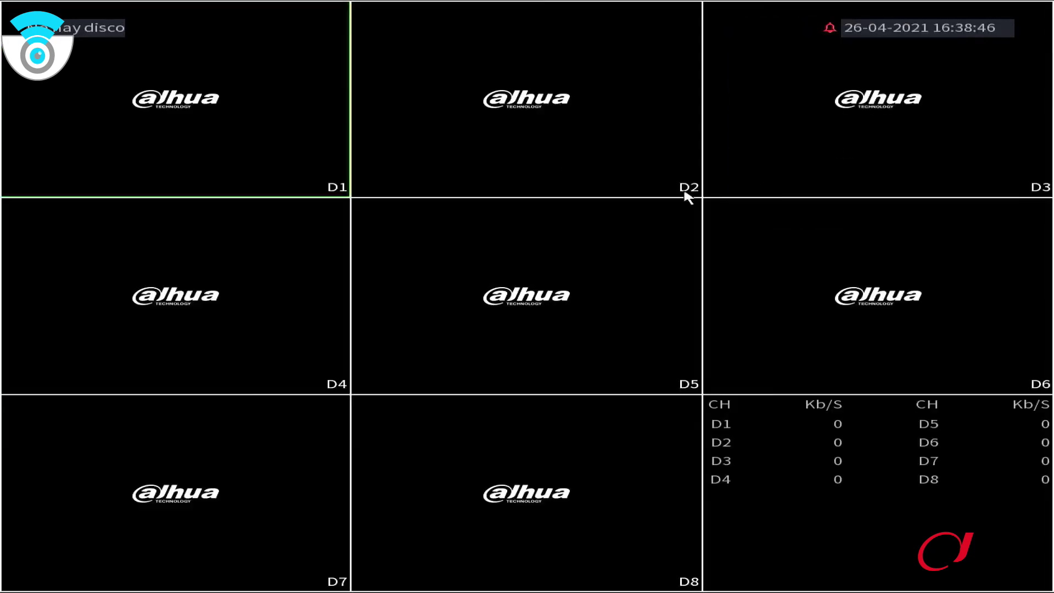